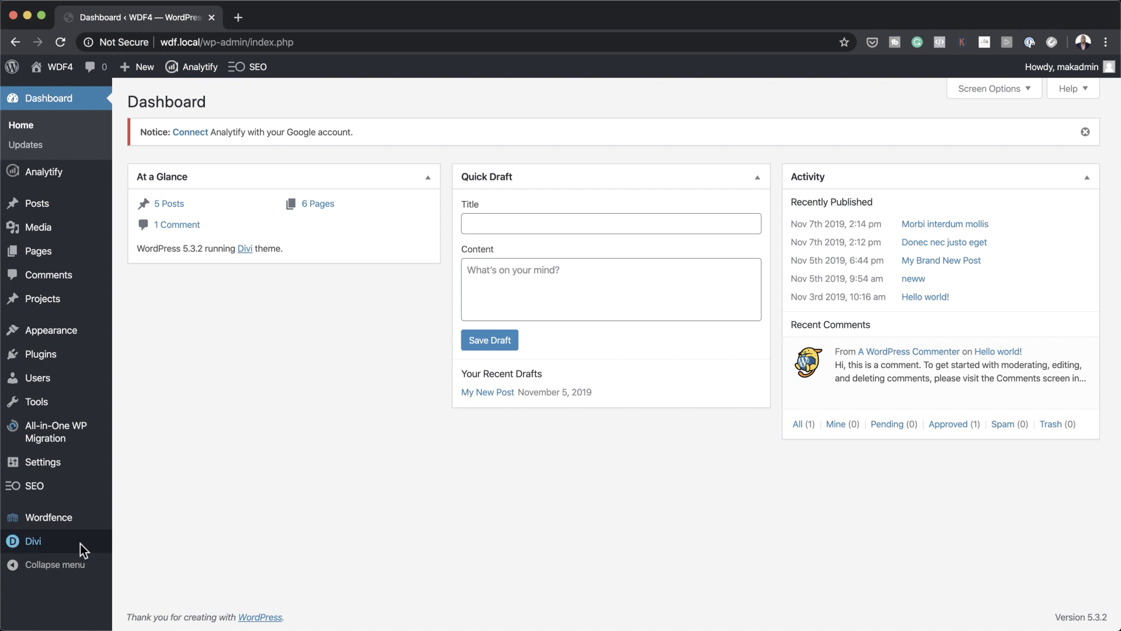
Step: Open the Divi Theme Builder and export all templates under the default file name
{"action": "mouse_move", "coordinate": [52, 546]}
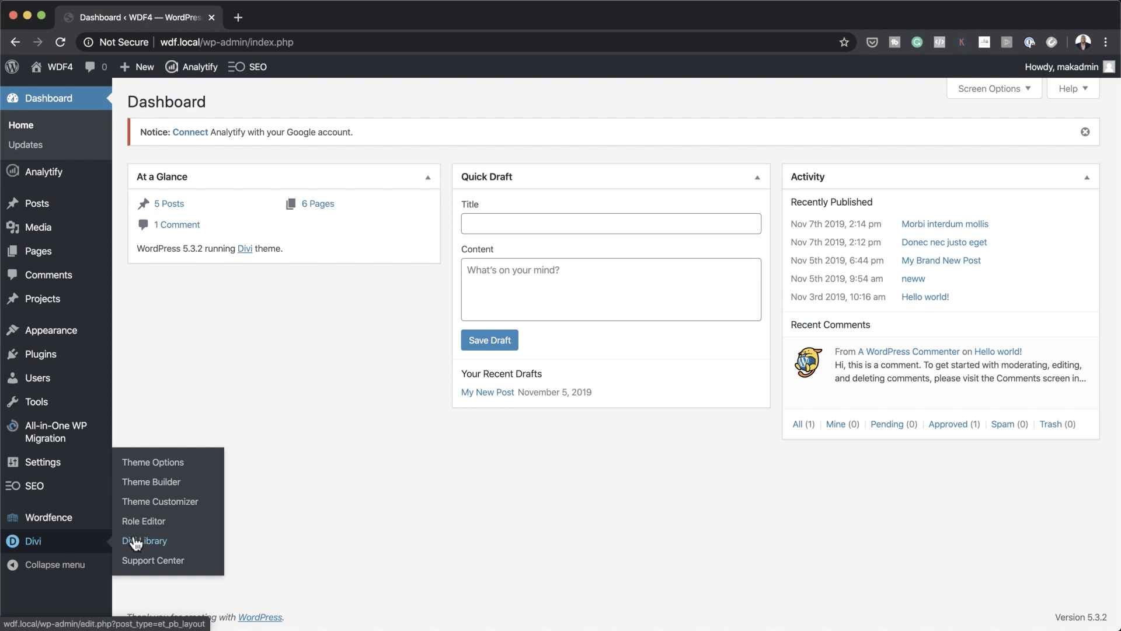
{"action": "left_click", "coordinate": [143, 482]}
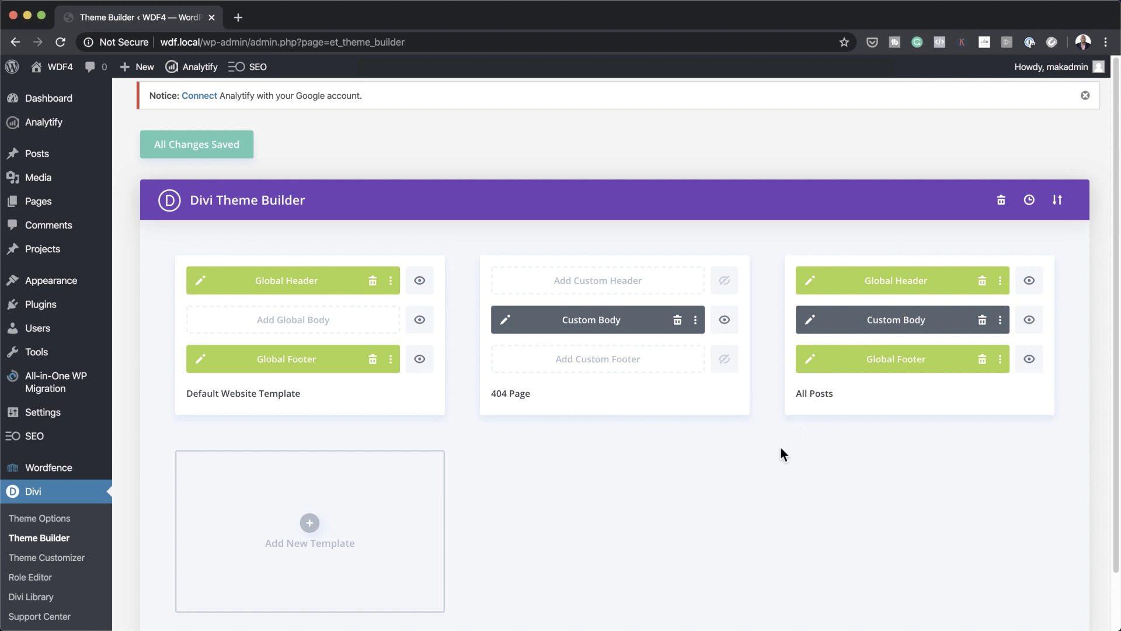
{"action": "left_click", "coordinate": [1059, 204]}
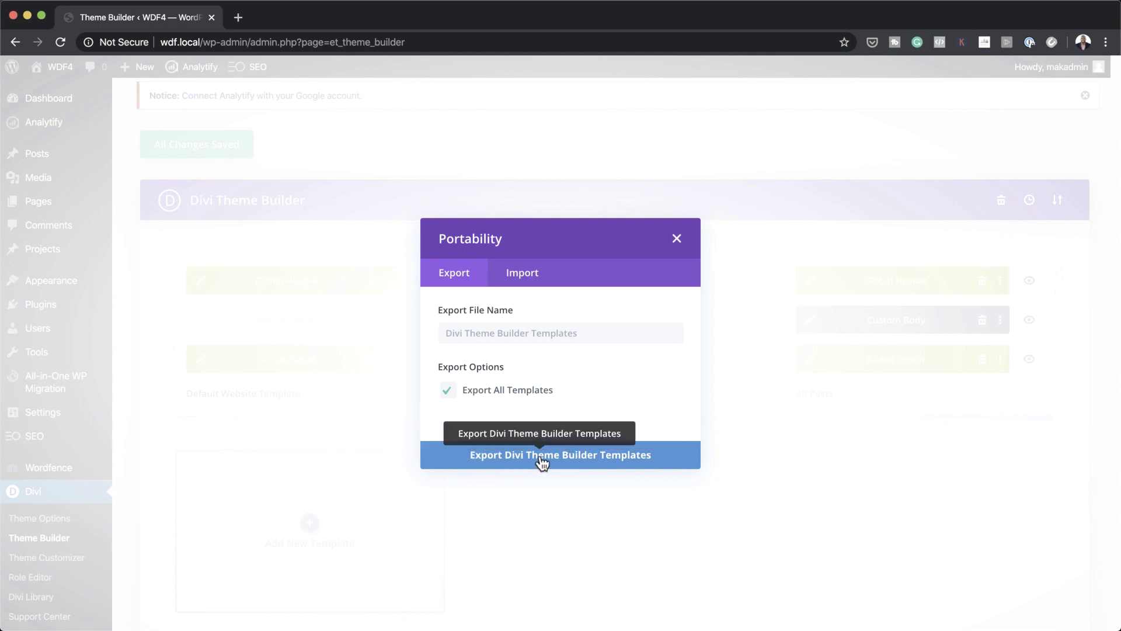
{"action": "left_click", "coordinate": [577, 458]}
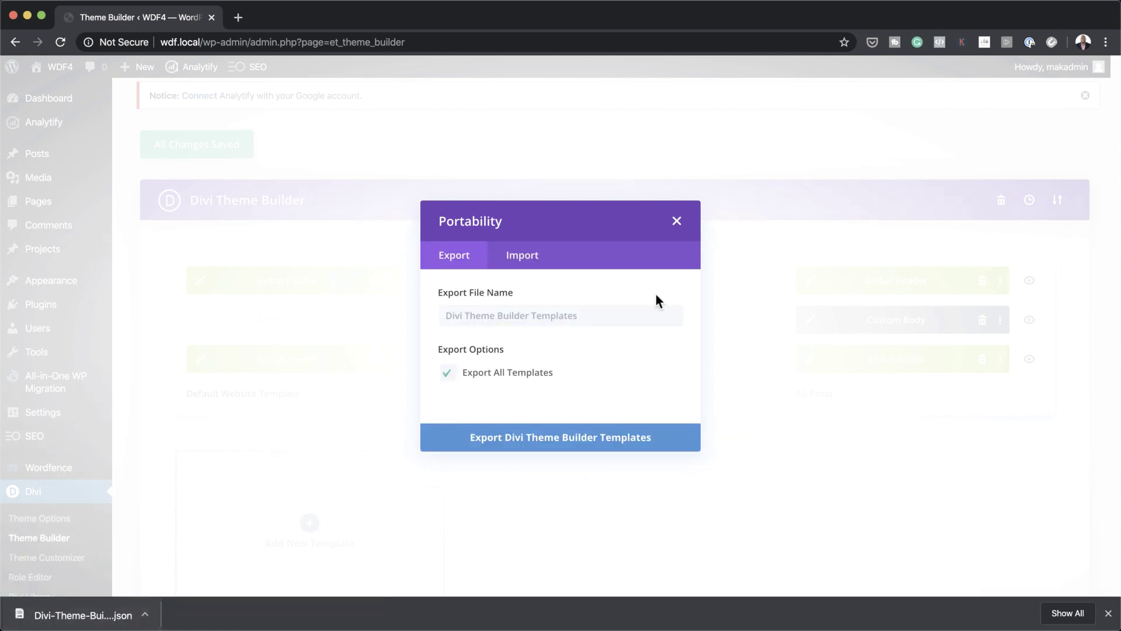
{"action": "left_click", "coordinate": [678, 223]}
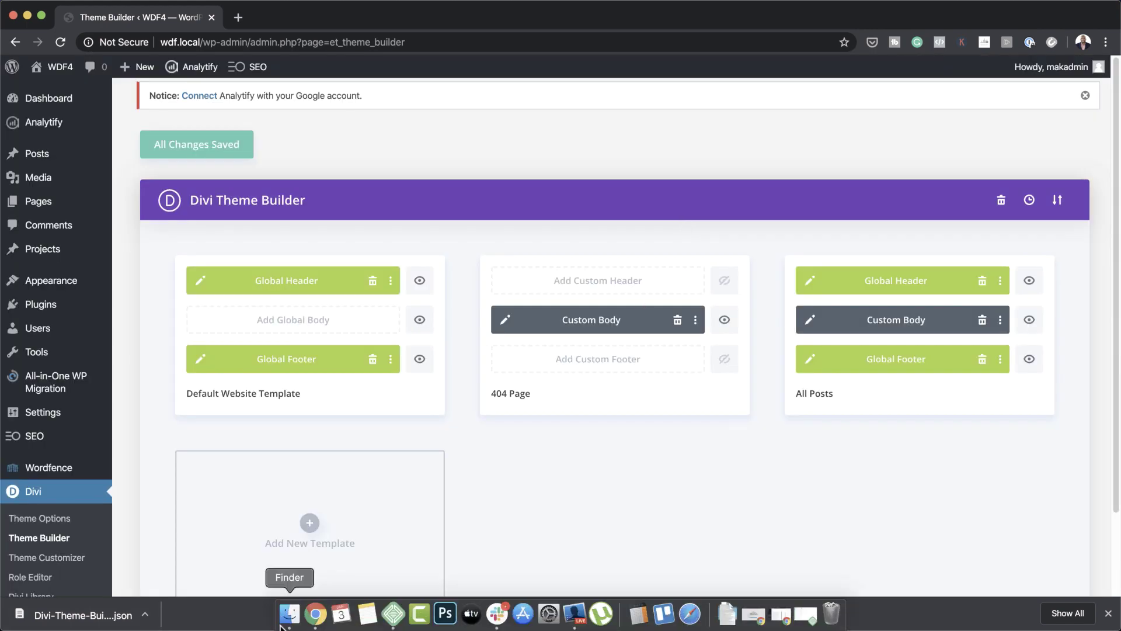
Step: Reveal the exported templates JSON file in Finder and put the Finder window away
{"action": "left_click", "coordinate": [145, 615]}
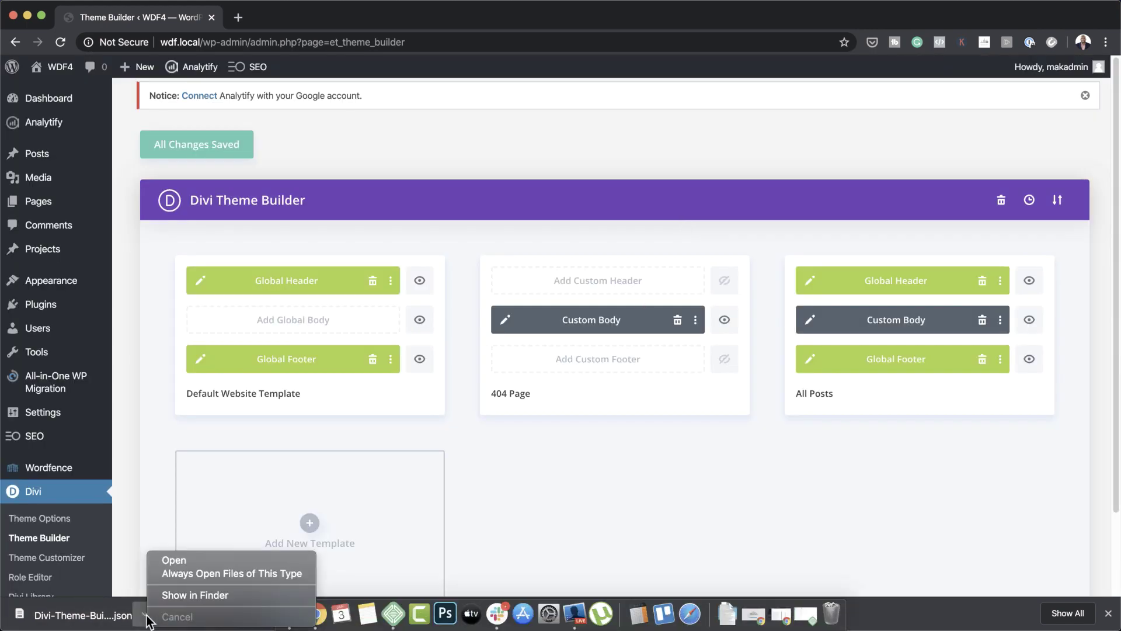
{"action": "left_click", "coordinate": [183, 598]}
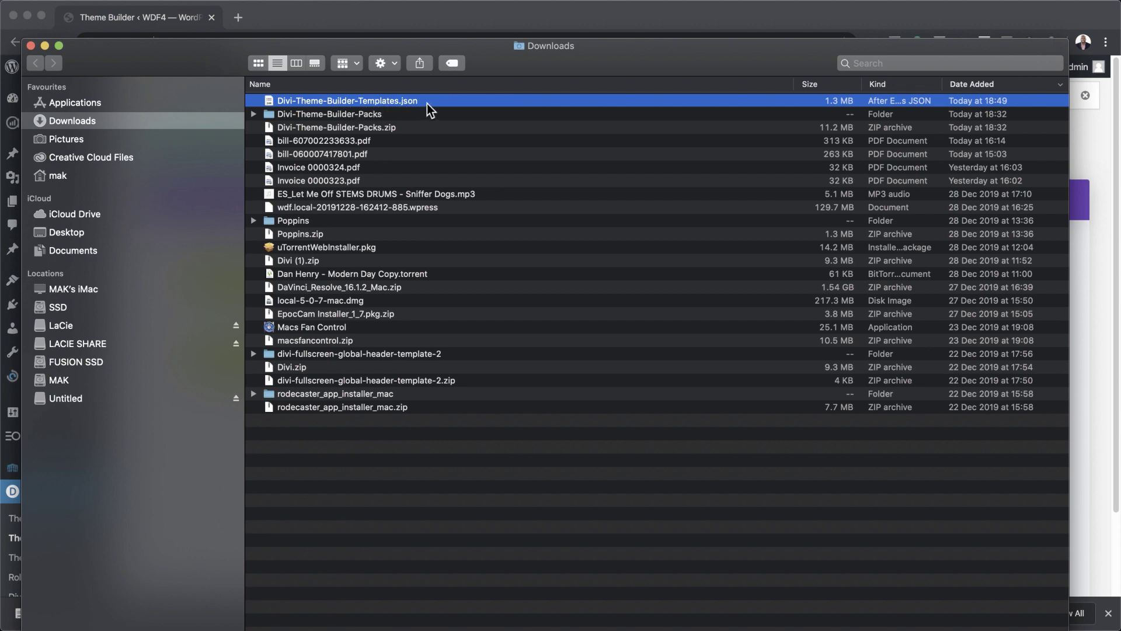
{"action": "key", "text": "super+m"}
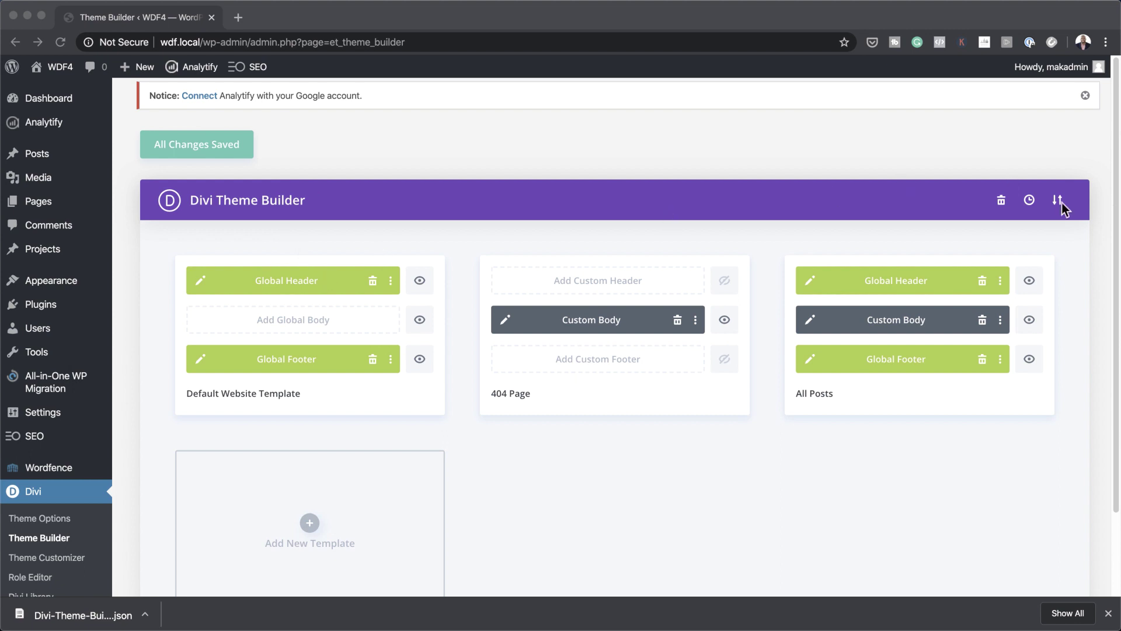
Step: Reset the Theme Builder to delete all templates and save the changes
{"action": "left_click", "coordinate": [1000, 200]}
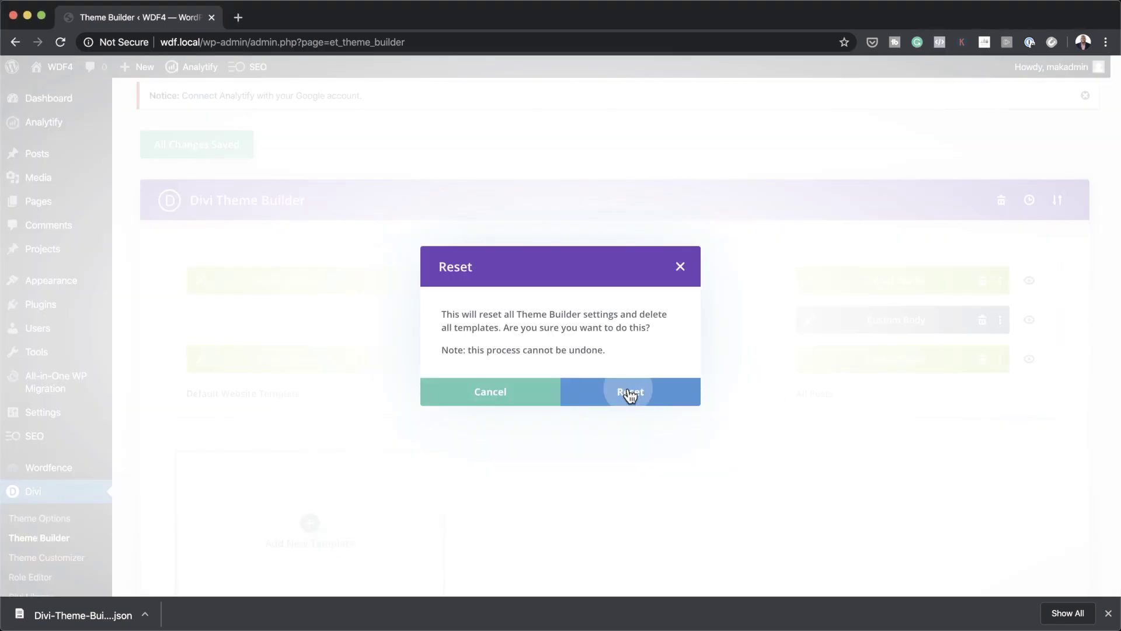
{"action": "left_click", "coordinate": [629, 390]}
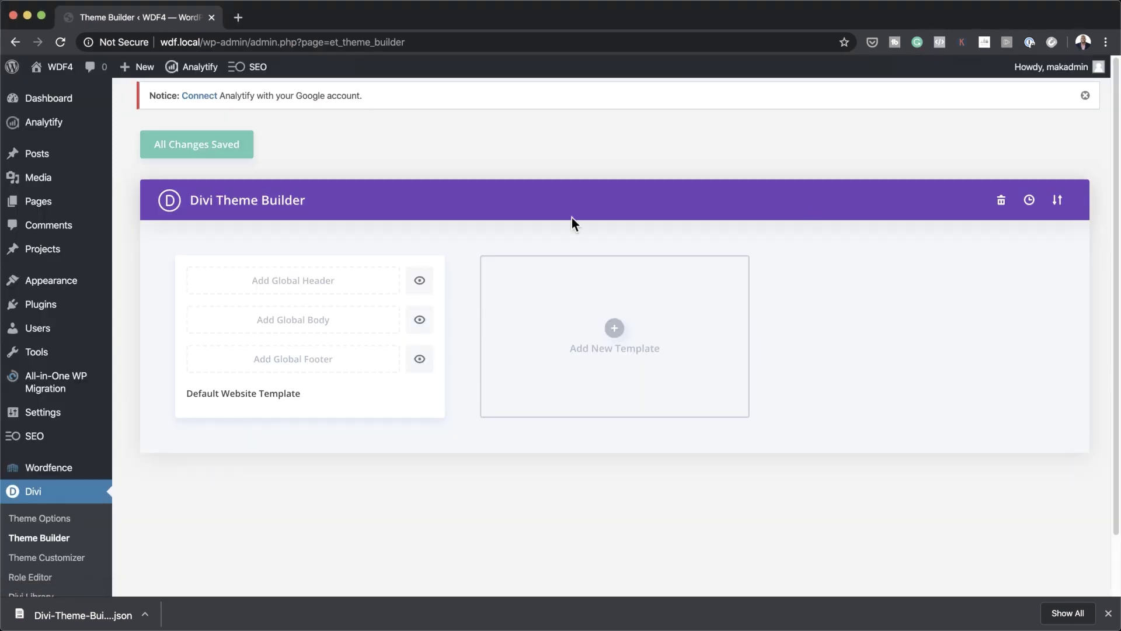
{"action": "left_click", "coordinate": [221, 150]}
Step: Import Divi-Theme-Builder-Templates.json, overriding the default website template and existing assignments, and save the changes
{"action": "left_click", "coordinate": [1059, 201]}
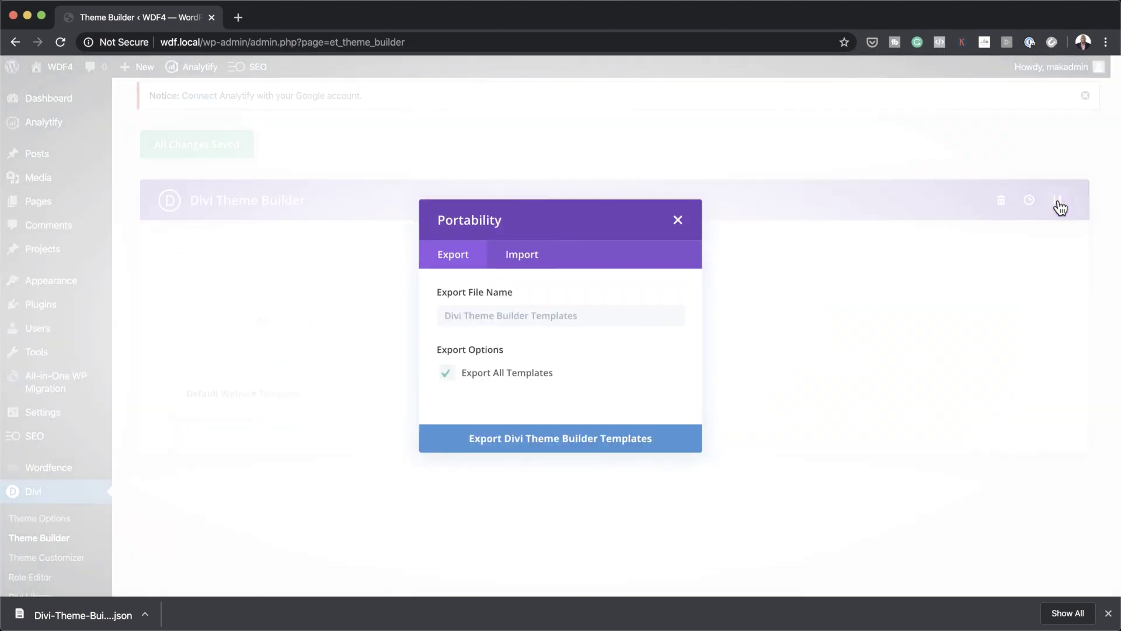
{"action": "left_click", "coordinate": [516, 264]}
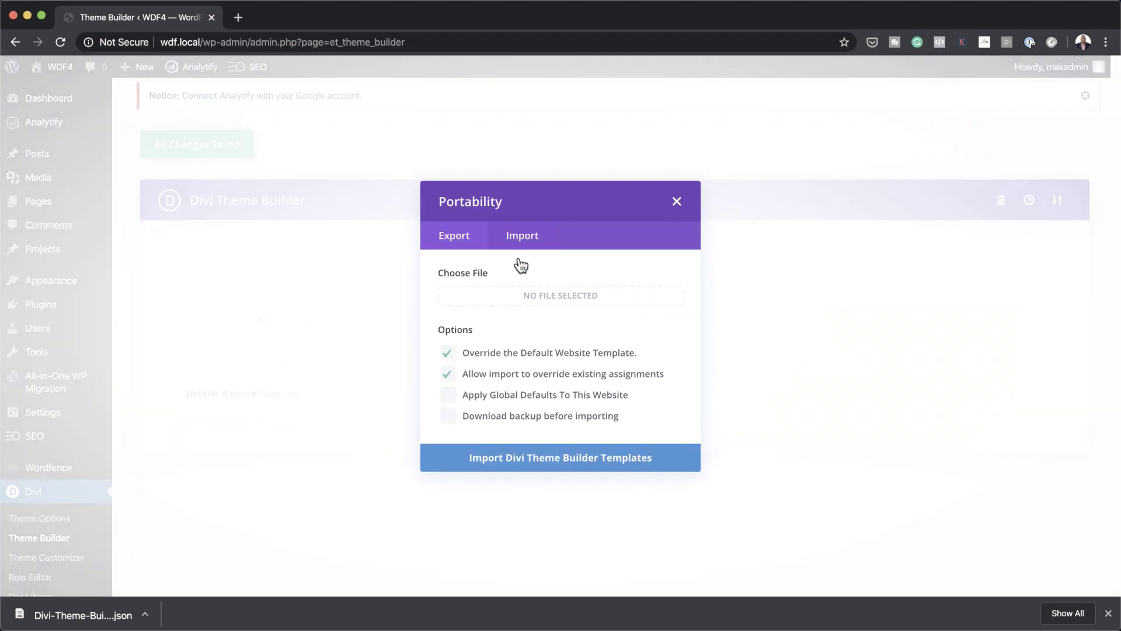
{"action": "left_click", "coordinate": [563, 304]}
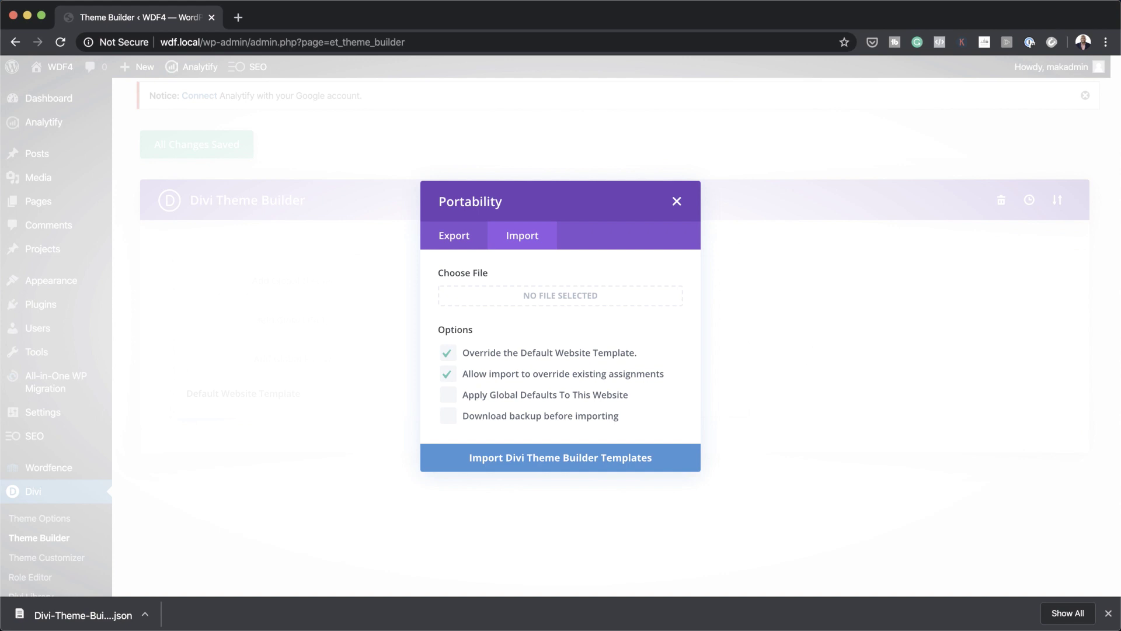
{"action": "left_click_drag", "start_coordinate": [847, 253], "coordinate": [535, 294]}
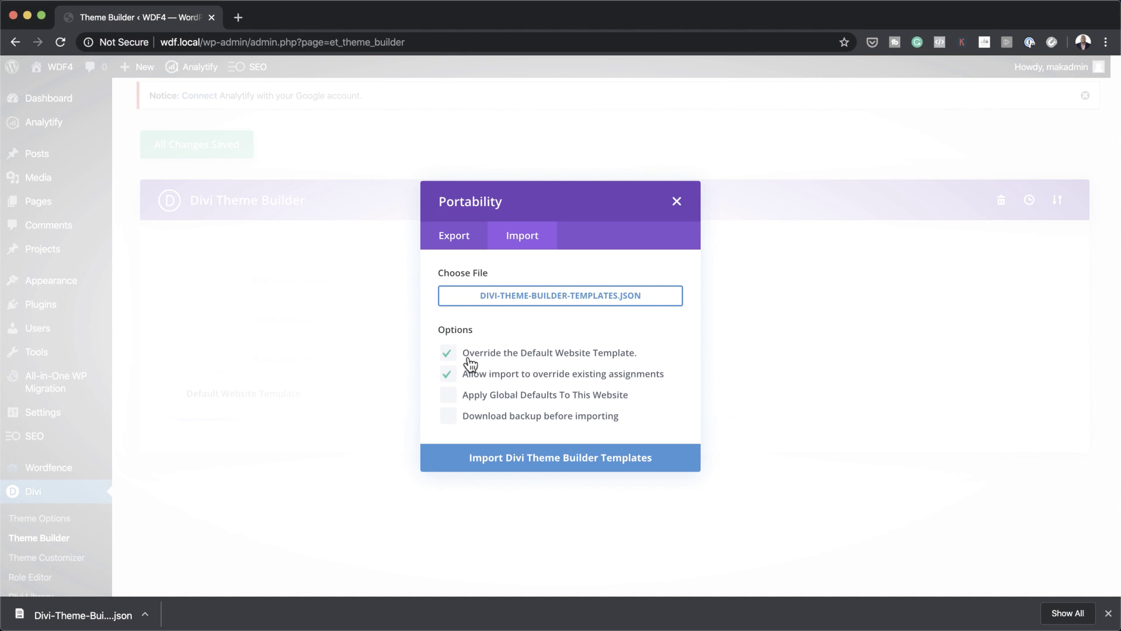
{"action": "left_click", "coordinate": [584, 461]}
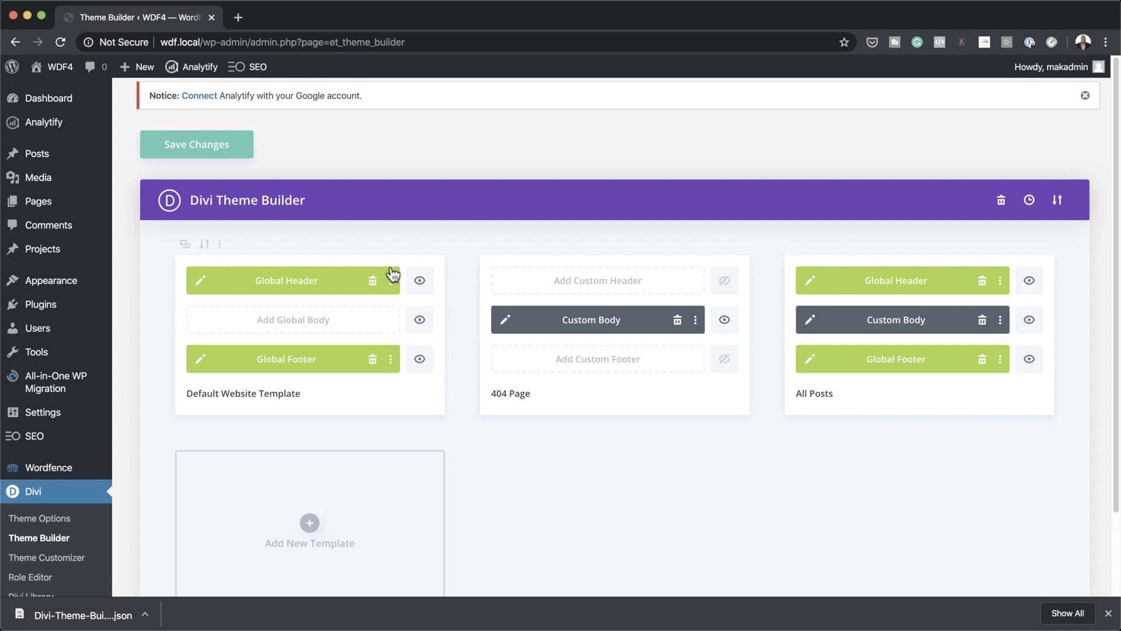
{"action": "scroll", "coordinate": [554, 529], "scroll_direction": "down", "scroll_amount": 2}
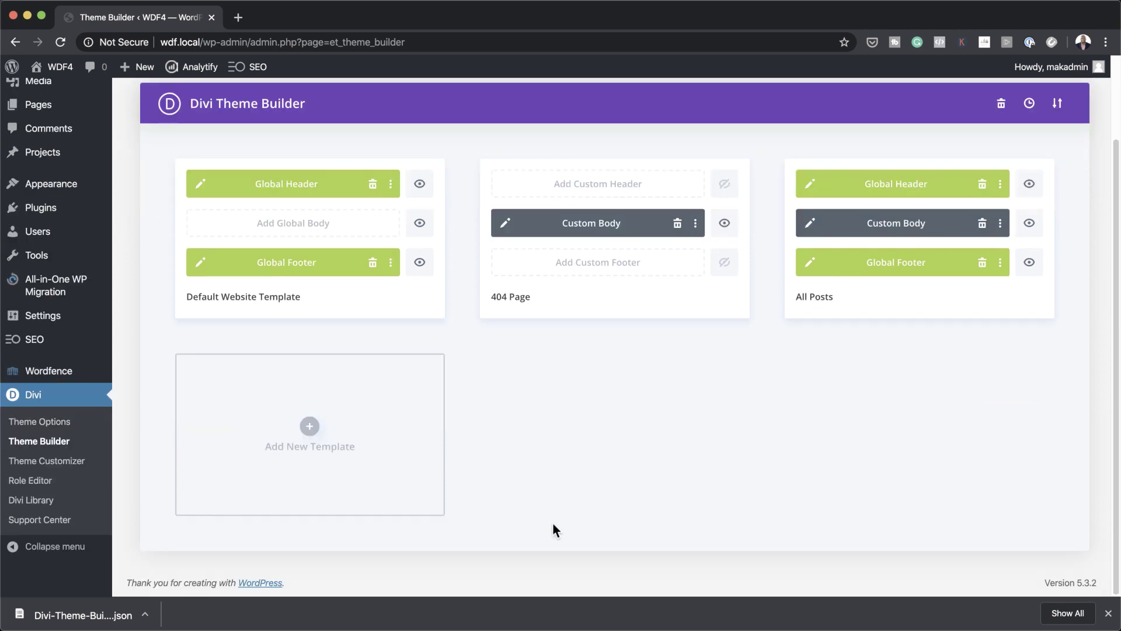
{"action": "scroll", "coordinate": [554, 529], "scroll_direction": "up", "scroll_amount": 2}
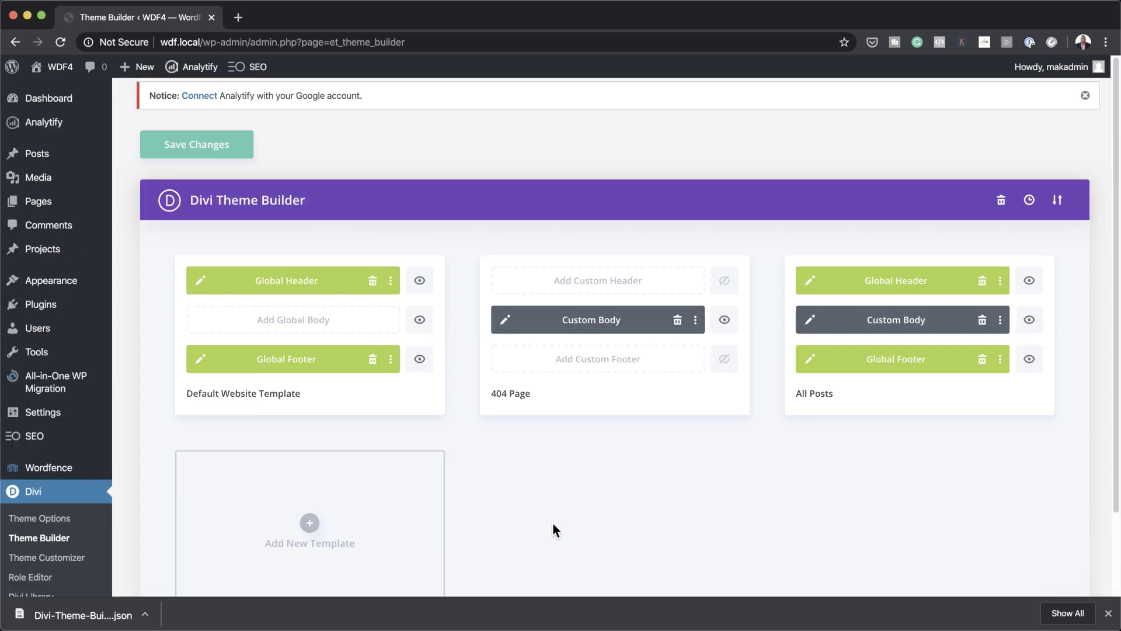
{"action": "left_click", "coordinate": [212, 153]}
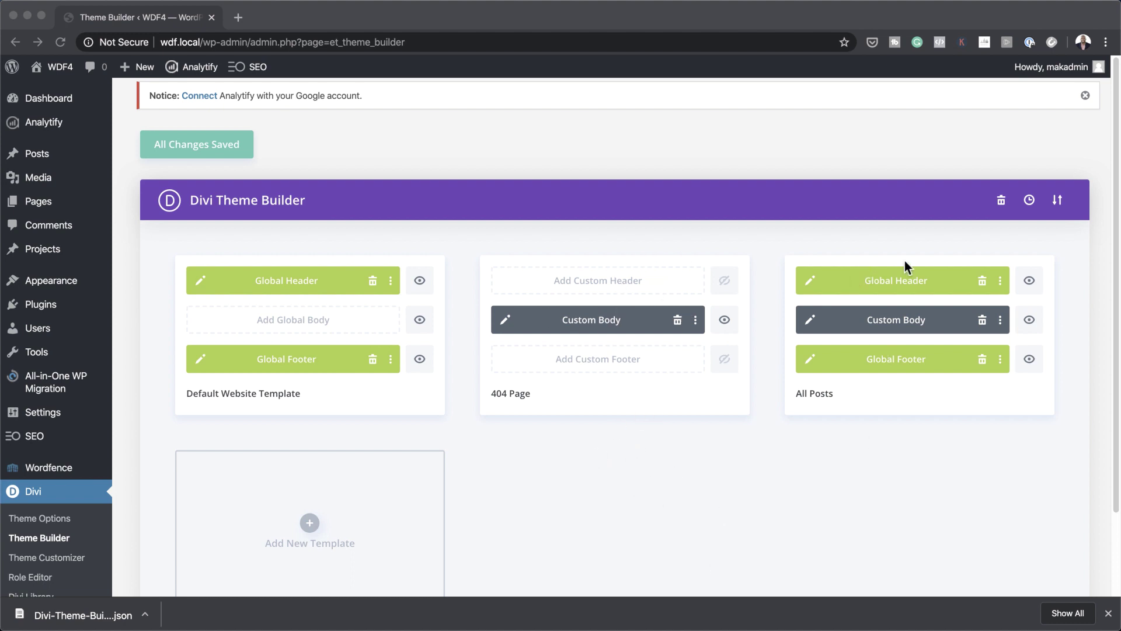
Step: Export only the 404 Page template under the default file name and reveal the downloaded file in Finder
{"action": "left_click", "coordinate": [1057, 201]}
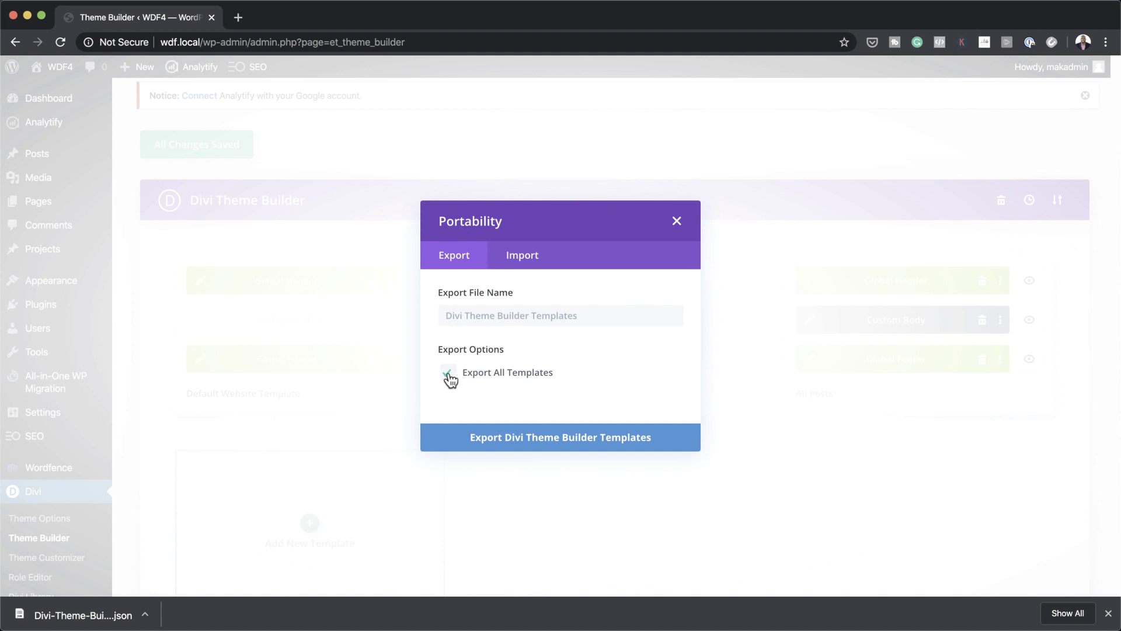
{"action": "left_click", "coordinate": [449, 374]}
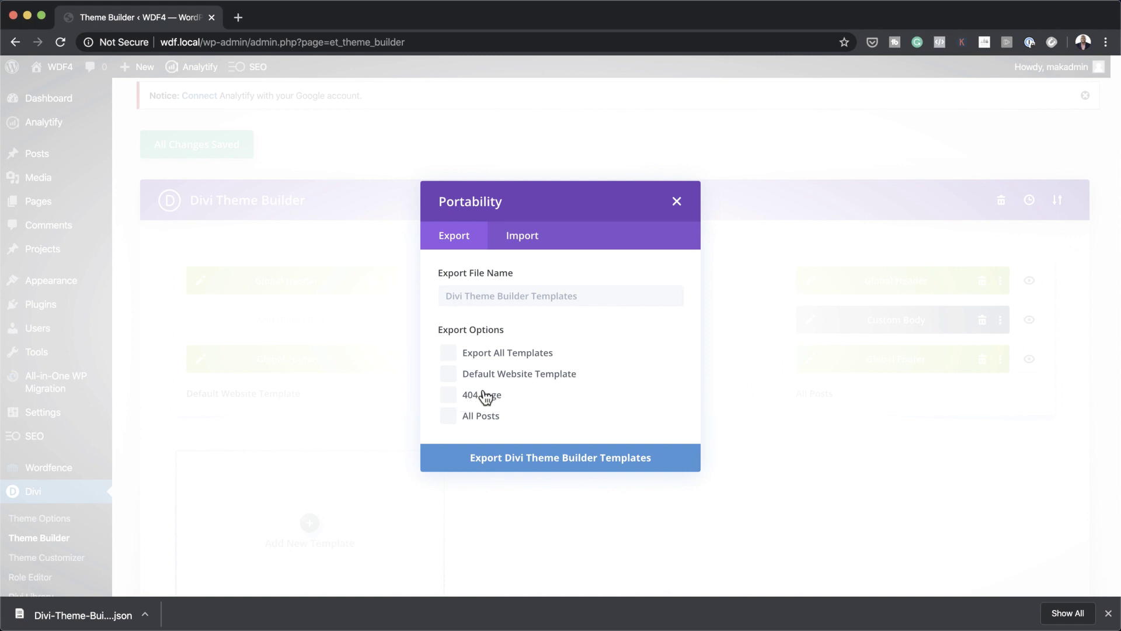
{"action": "left_click", "coordinate": [451, 400]}
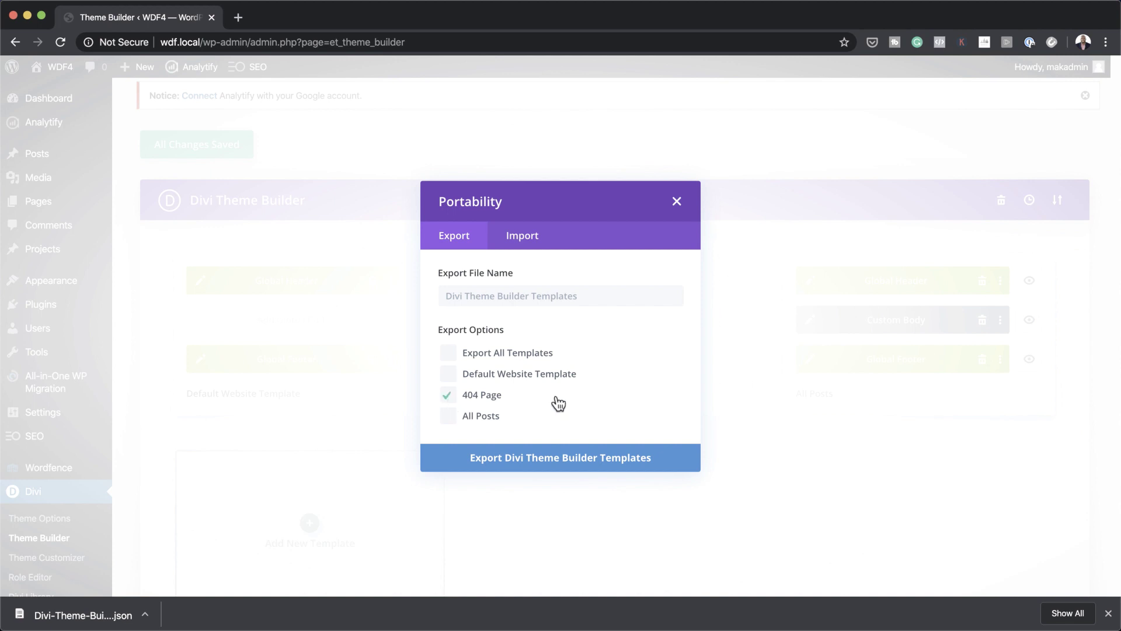
{"action": "left_click", "coordinate": [580, 461]}
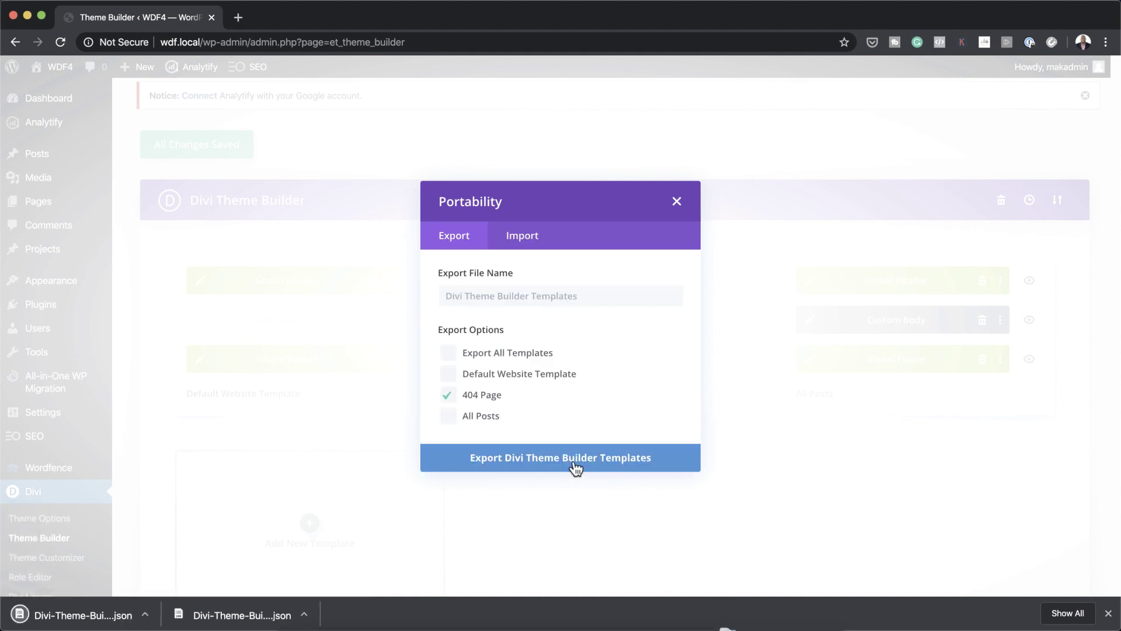
{"action": "left_click", "coordinate": [145, 617]}
{"action": "left_click", "coordinate": [216, 595]}
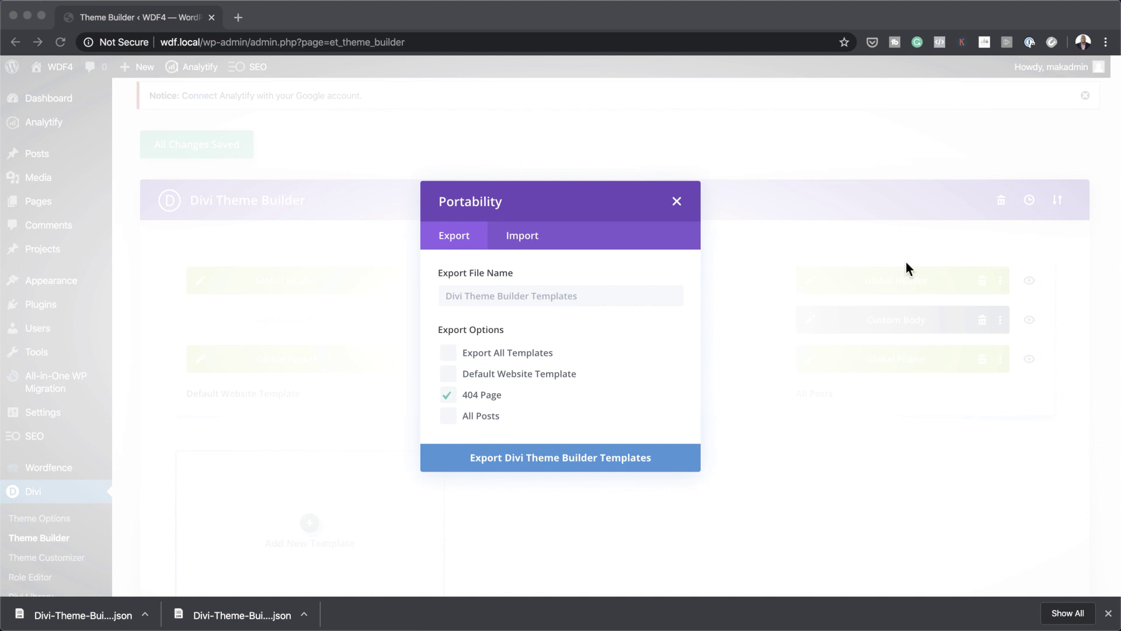
Step: Export the 404 Page template again with the file name "404 template"
{"action": "left_click", "coordinate": [487, 297]}
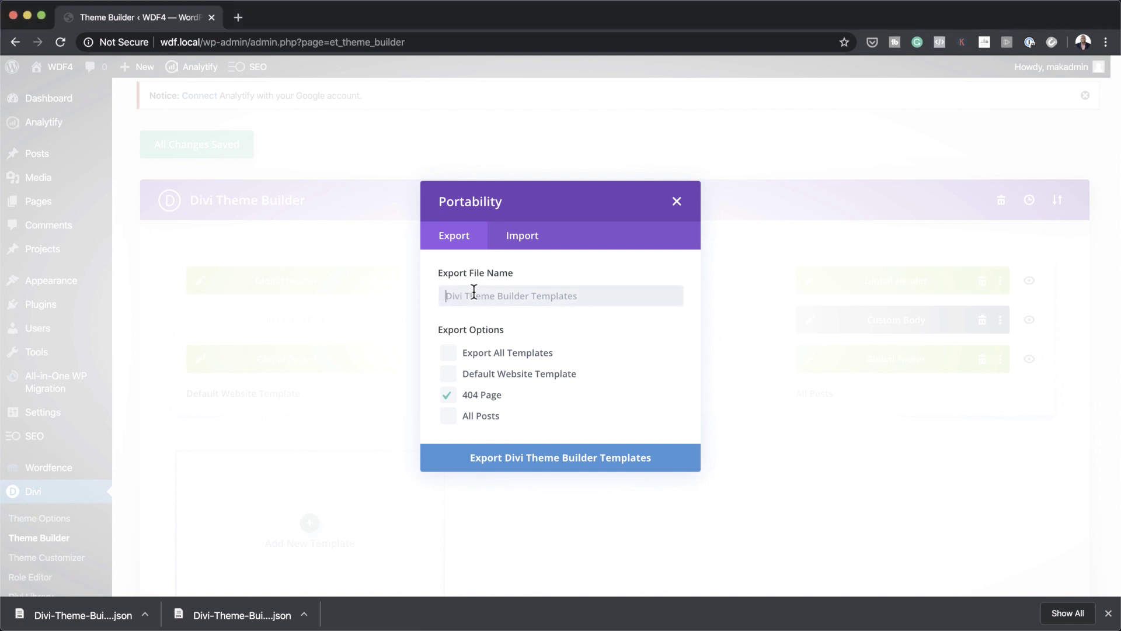
{"action": "type", "text": "404 template"}
{"action": "left_click", "coordinate": [534, 457]}
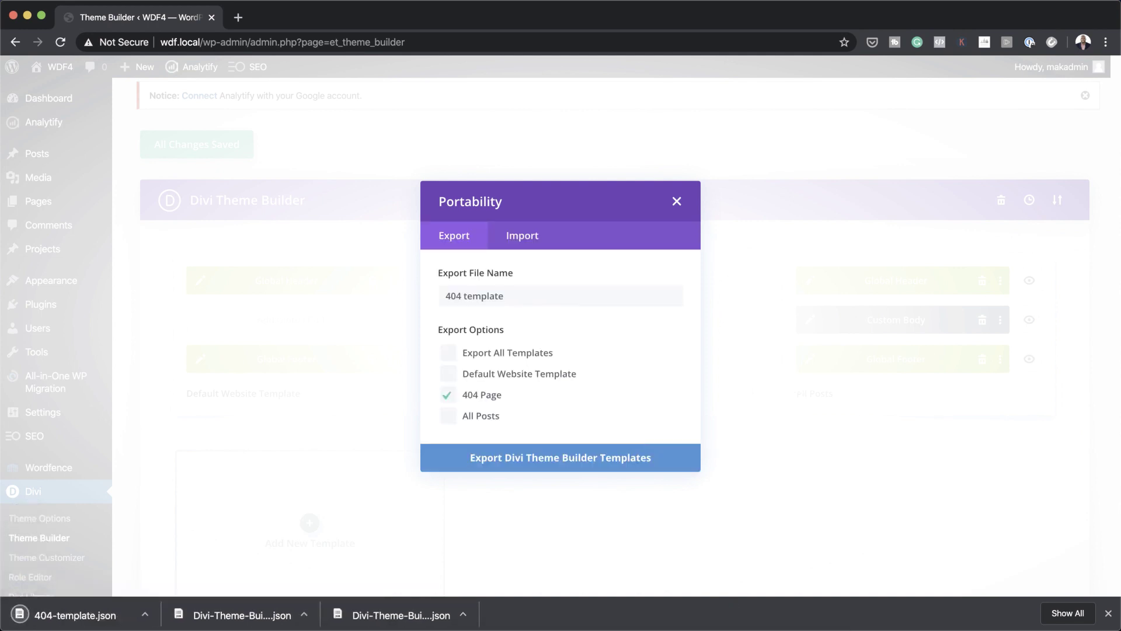
Step: Switch to Finder to check 404-template.json in the Downloads folder, and close the Portability dialog back in the browser
{"action": "key", "text": "super+Tab"}
{"action": "left_click_drag", "start_coordinate": [1077, 107], "coordinate": [599, 31]}
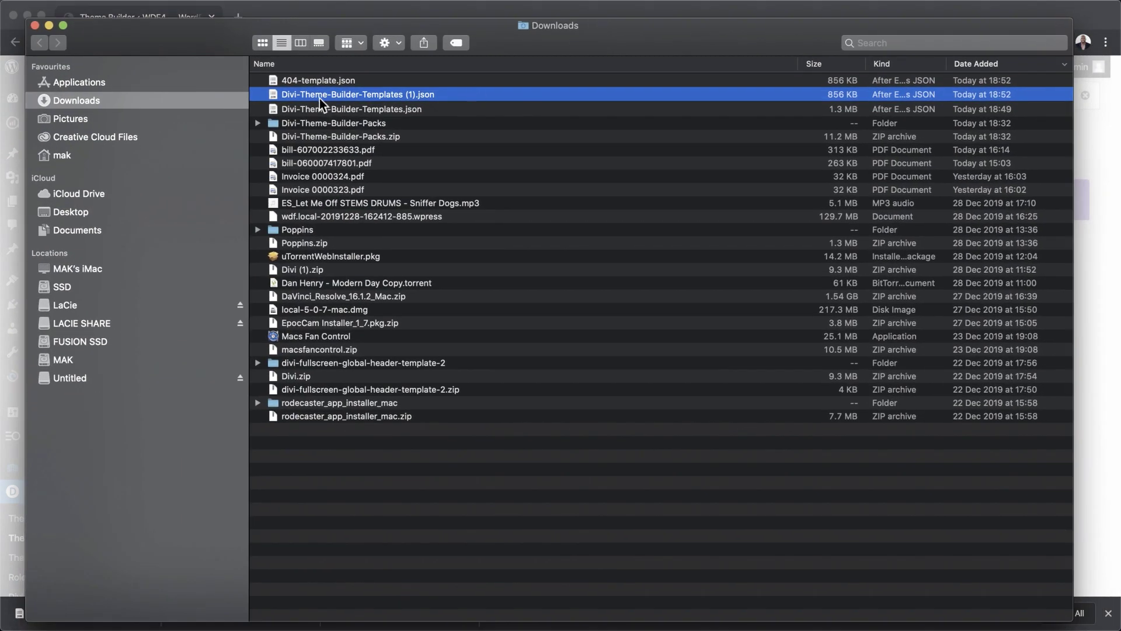
{"action": "left_click", "coordinate": [401, 80]}
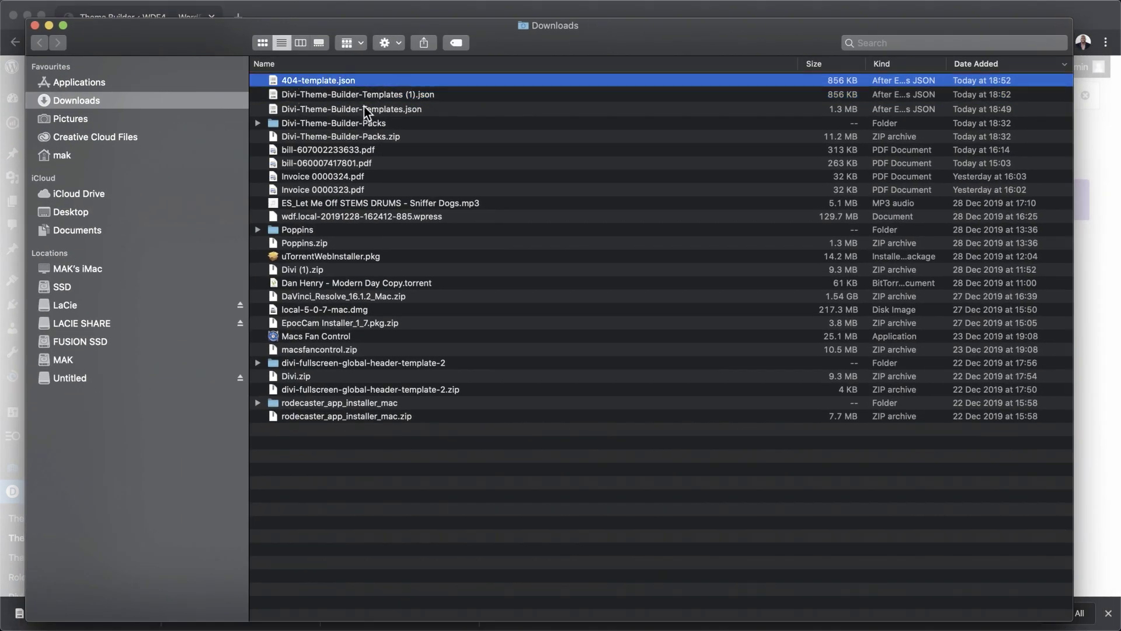
{"action": "left_click_drag", "start_coordinate": [624, 33], "coordinate": [624, 33]}
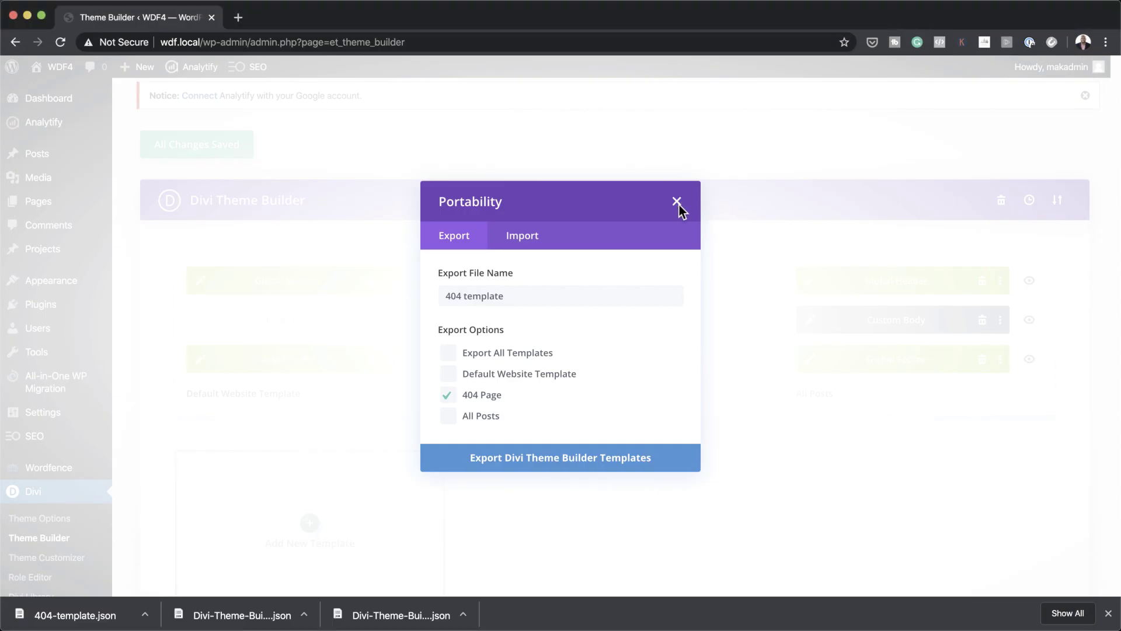
{"action": "left_click", "coordinate": [677, 202]}
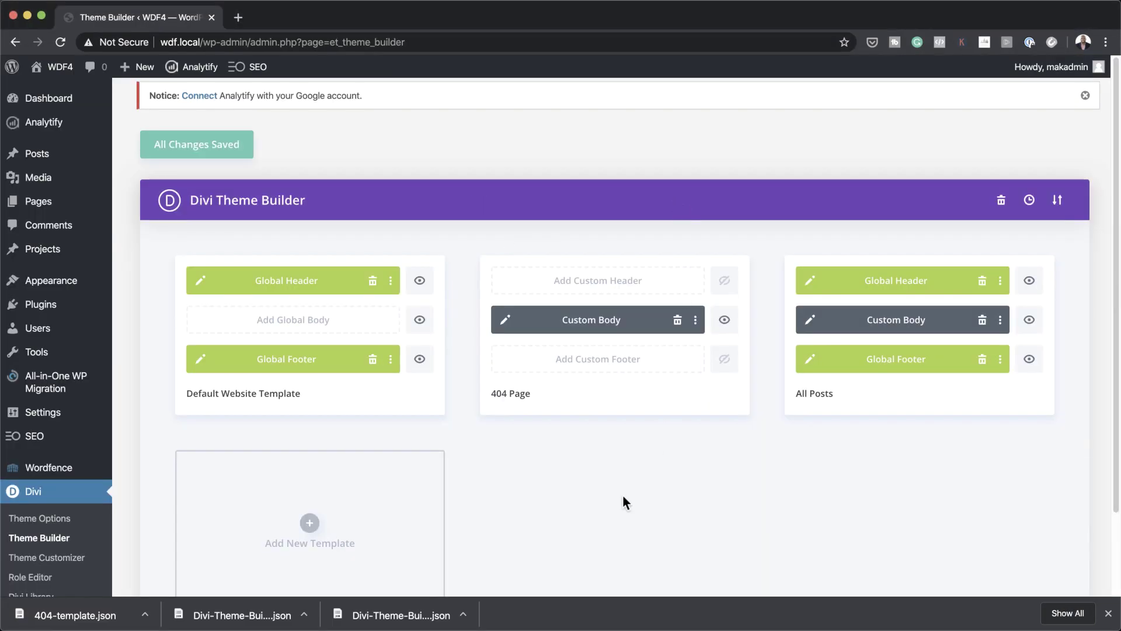
{"action": "left_click", "coordinate": [387, 399]}
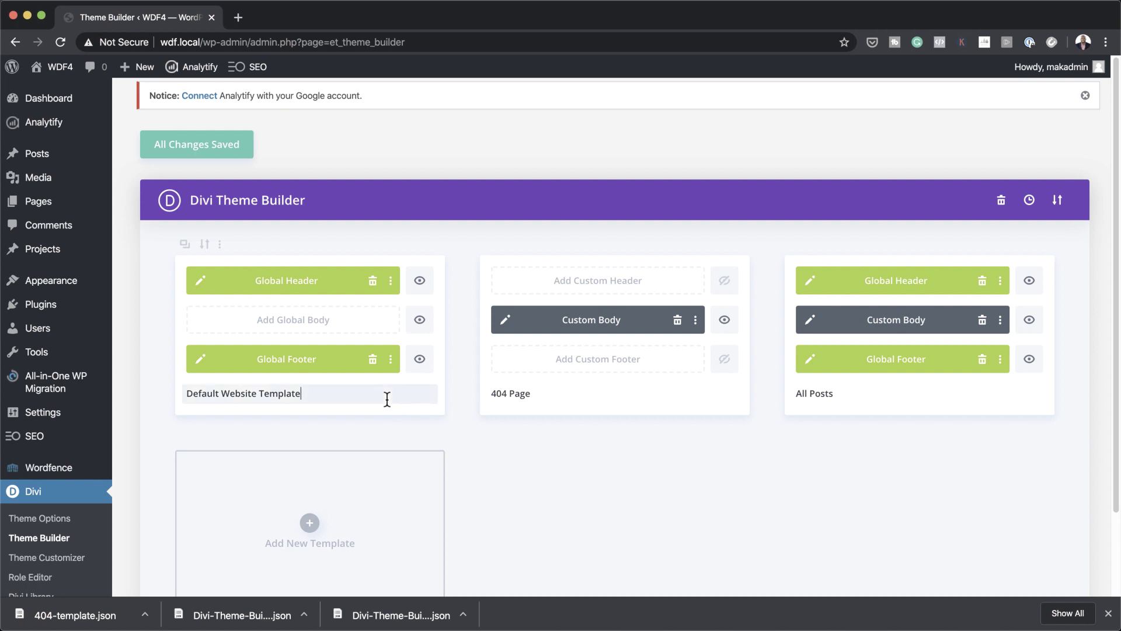
{"action": "left_click", "coordinate": [466, 442]}
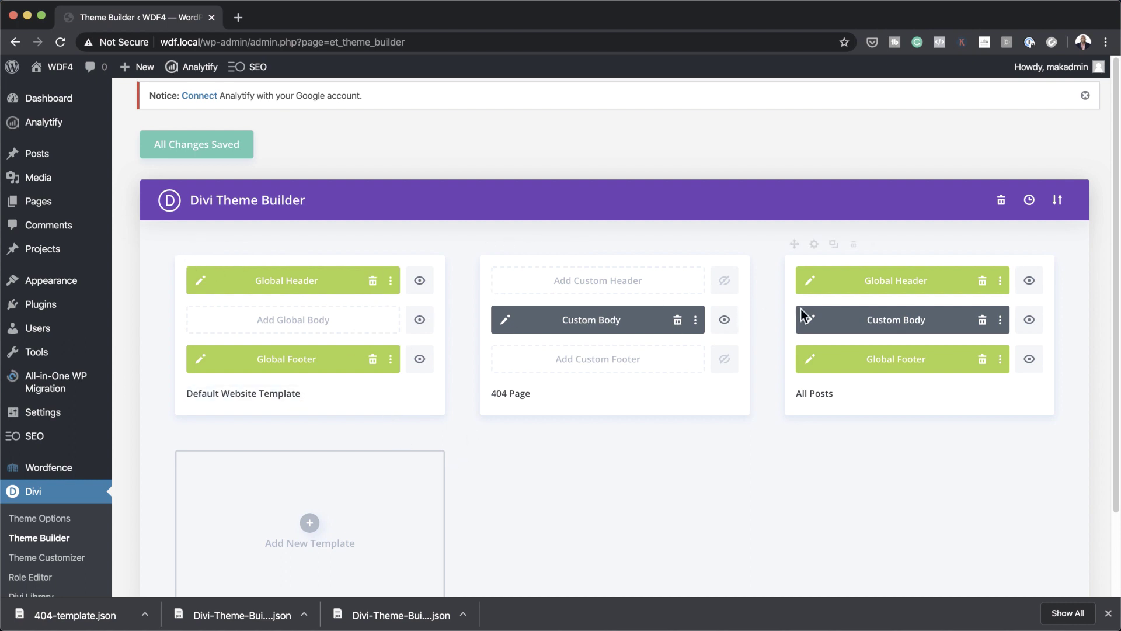
Step: Export only the 404 Page and All Posts templates together under the default file name
{"action": "left_click", "coordinate": [1058, 202]}
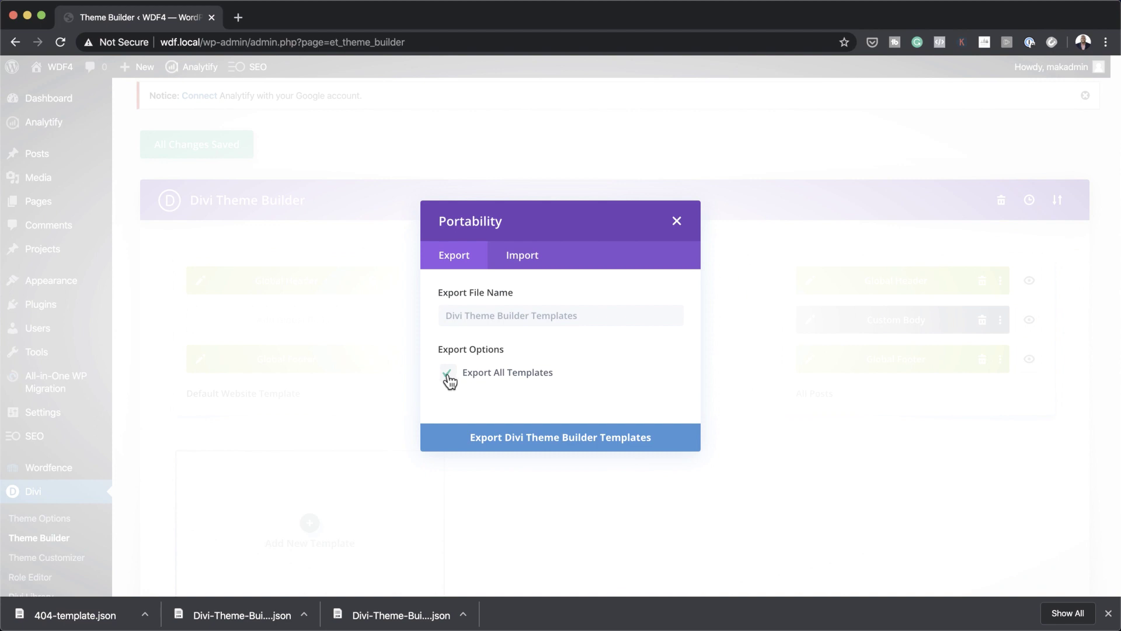
{"action": "left_click", "coordinate": [449, 377]}
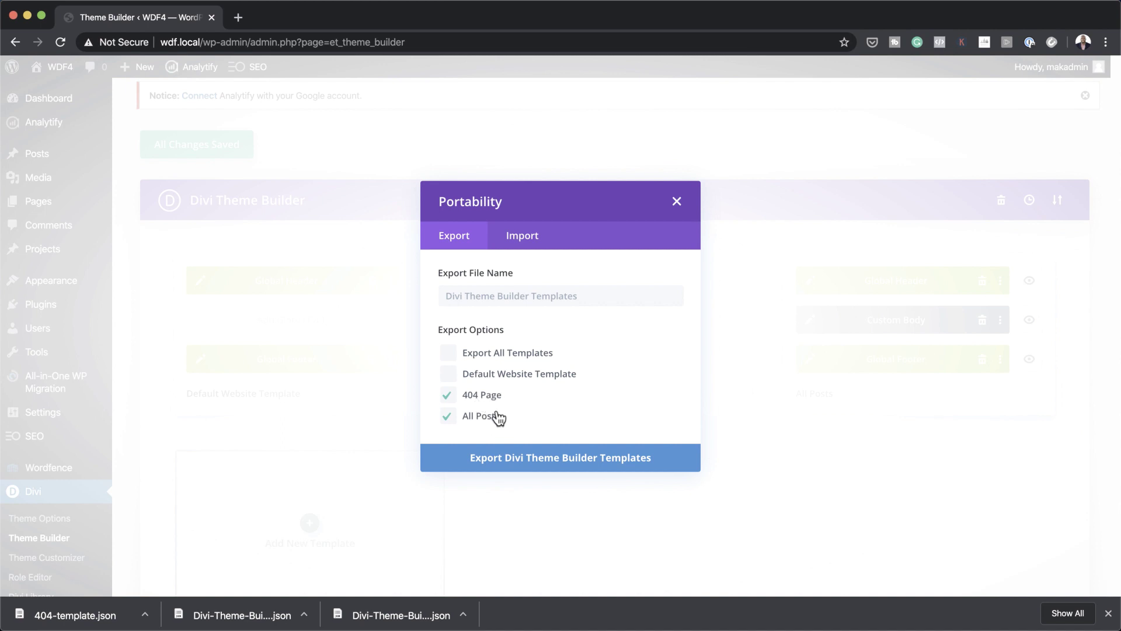
{"action": "left_click", "coordinate": [575, 459]}
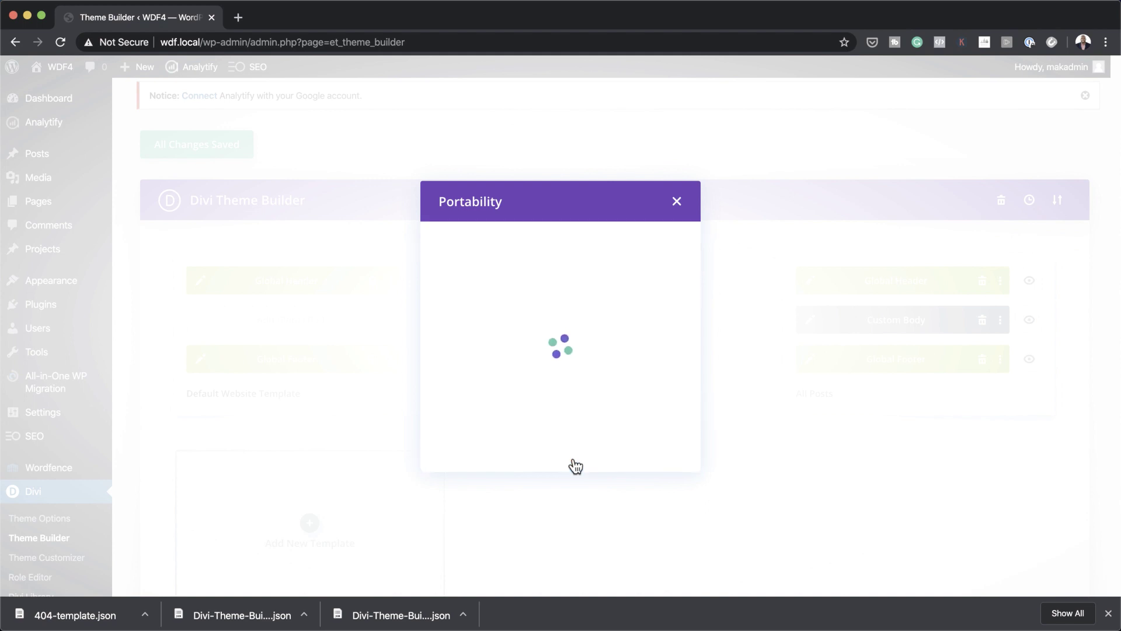
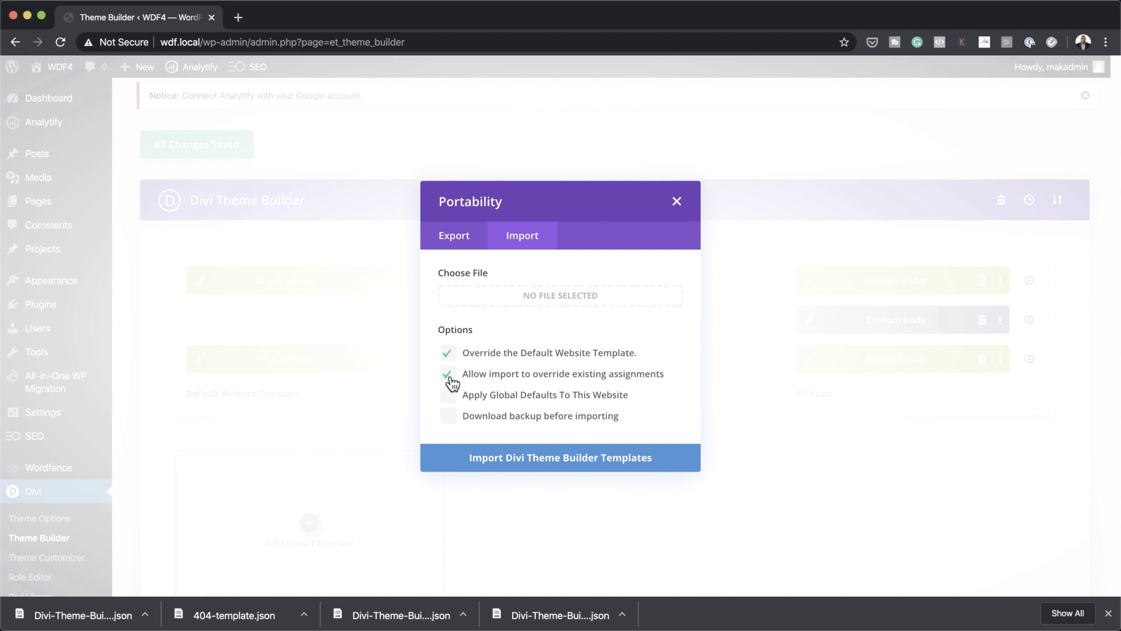
Step: Import Divi-Theme-Builder-Templates.json from Downloads with both override options off, a backup downloaded first, and global references relinked to this website's
{"action": "left_click", "coordinate": [449, 374]}
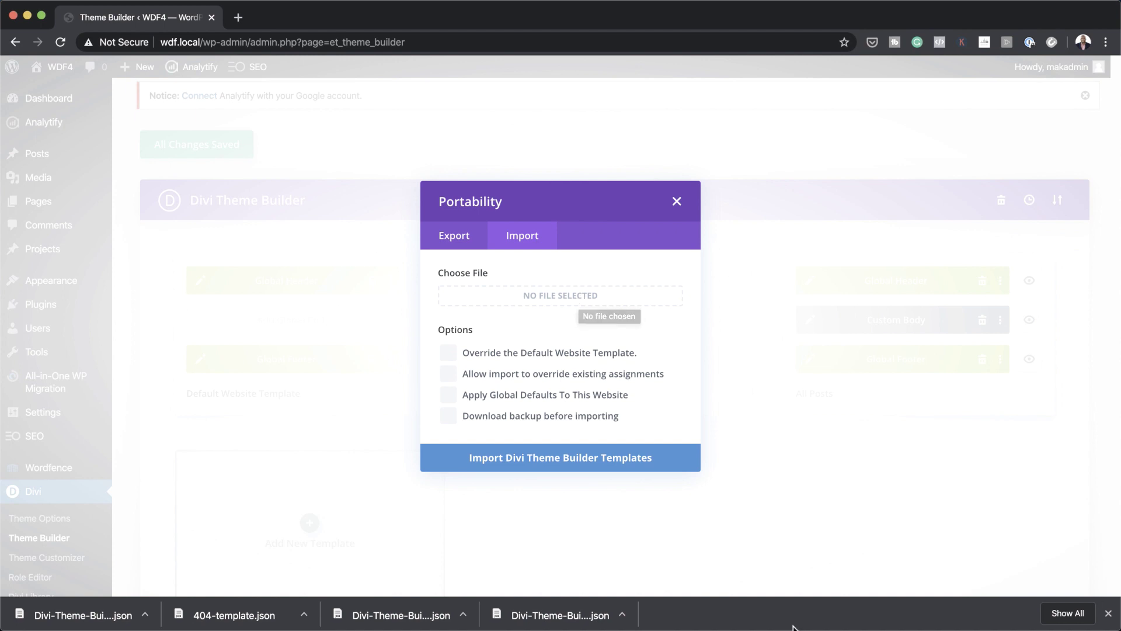
{"action": "left_click", "coordinate": [567, 304]}
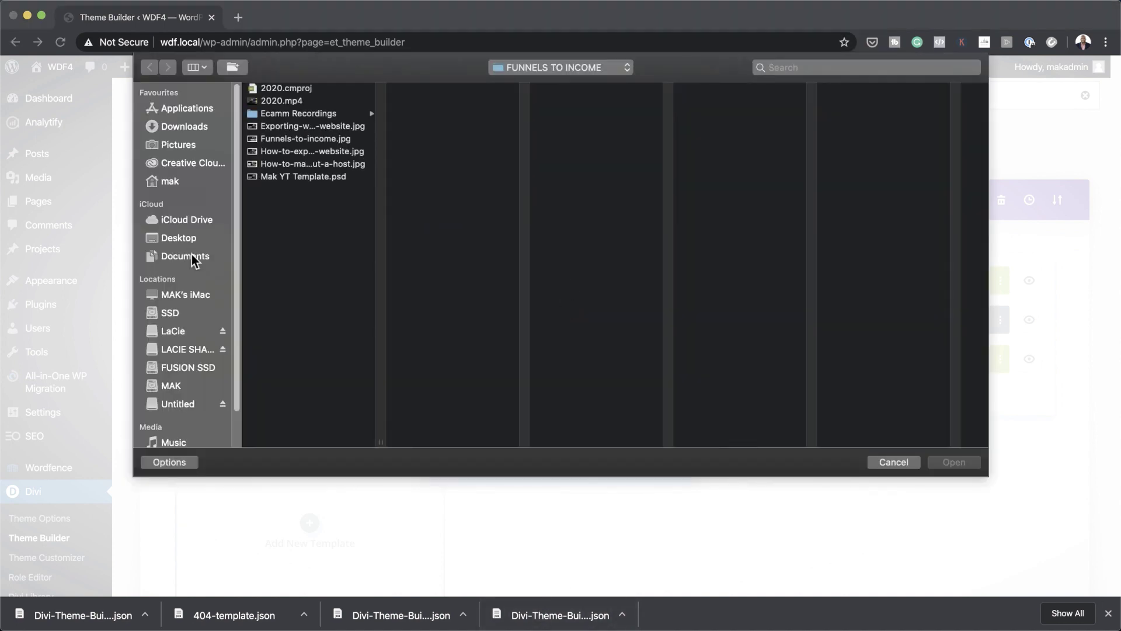
{"action": "left_click", "coordinate": [184, 127]}
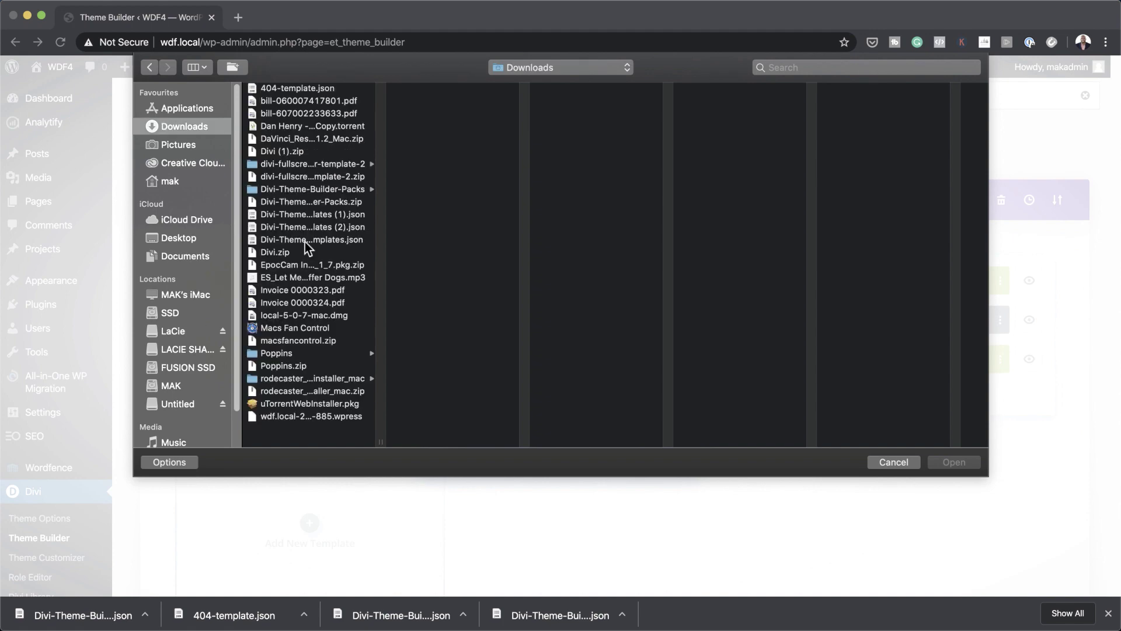
{"action": "left_click", "coordinate": [298, 240]}
{"action": "left_click", "coordinate": [975, 464]}
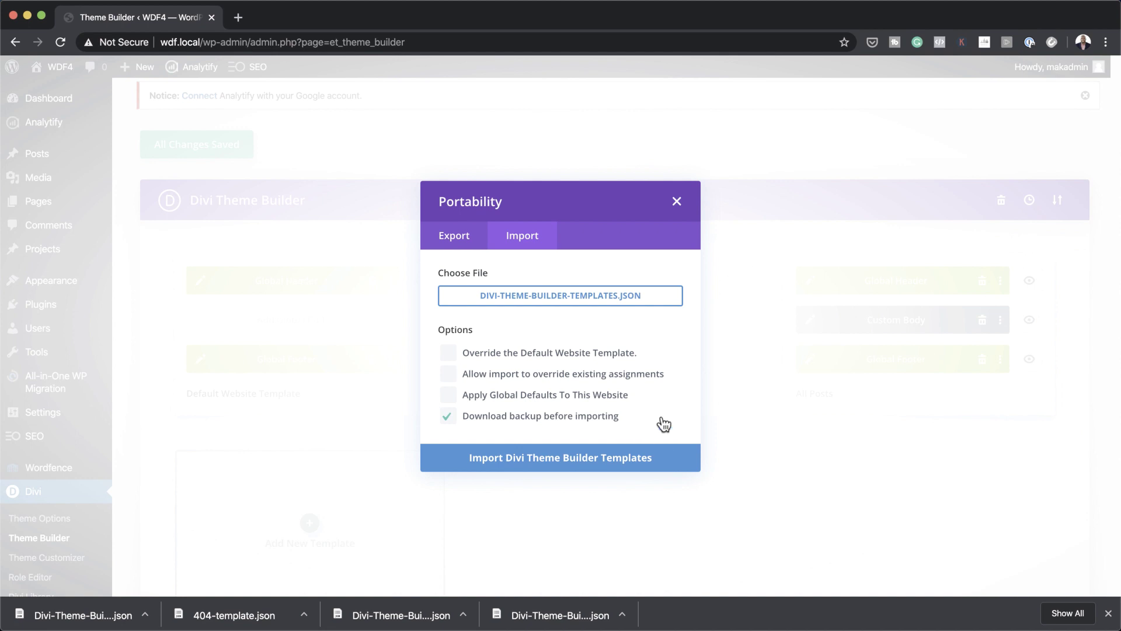
{"action": "left_click", "coordinate": [571, 464]}
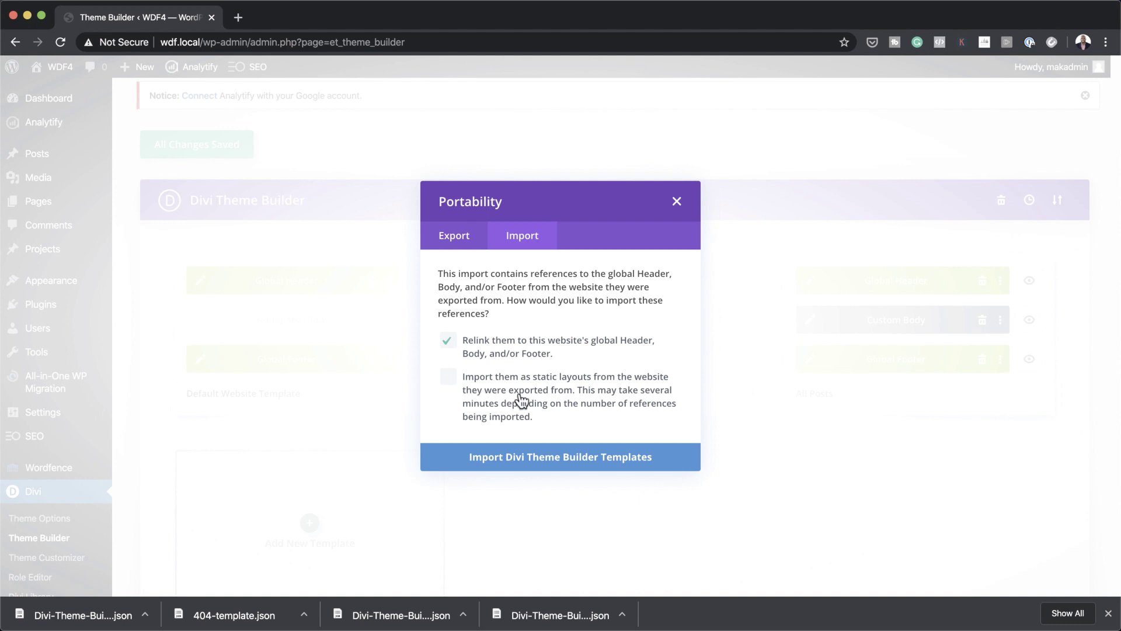
{"action": "left_click", "coordinate": [542, 464]}
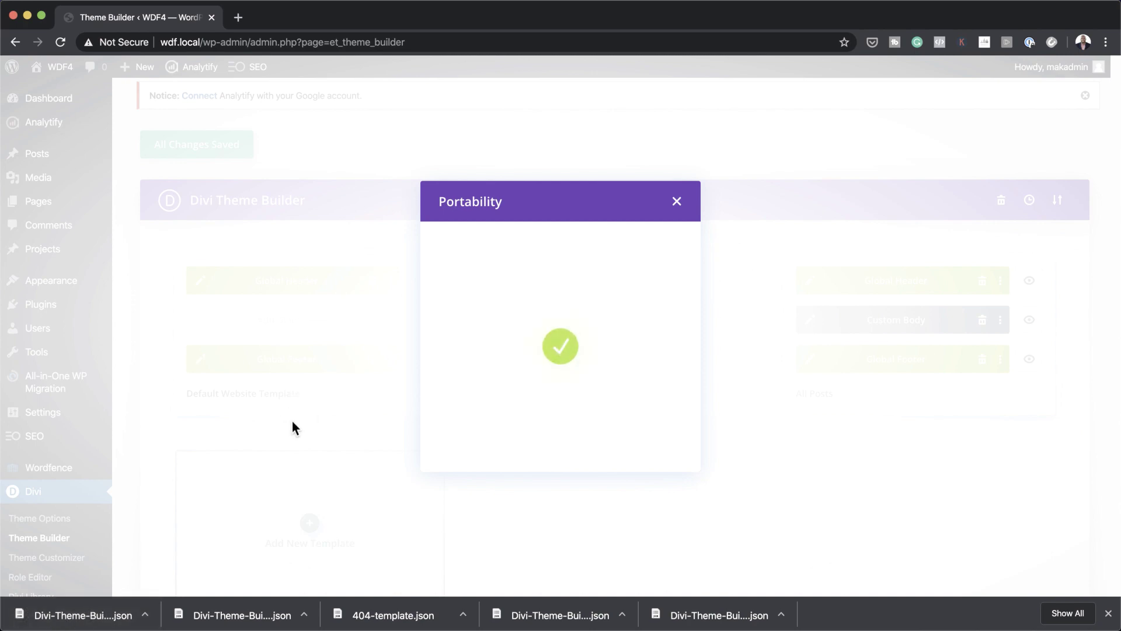
Step: Compare the imported unassigned templates with the existing Default Website Template, 404 Page and All Posts templates
{"action": "scroll", "coordinate": [710, 402], "scroll_direction": "down", "scroll_amount": 2}
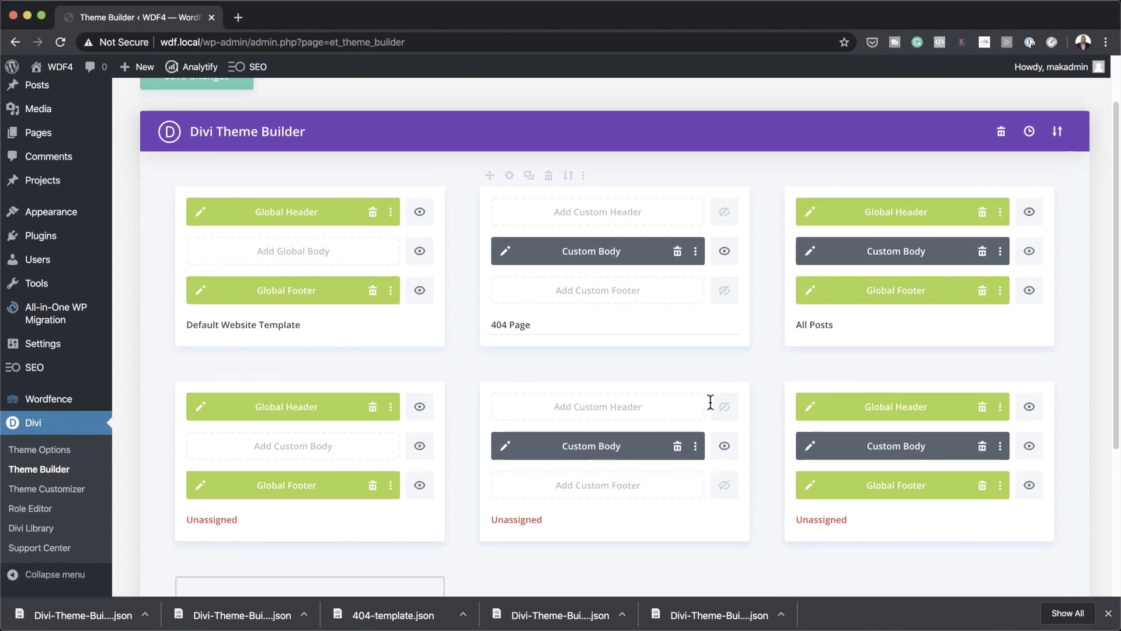
{"action": "mouse_move", "coordinate": [823, 382]}
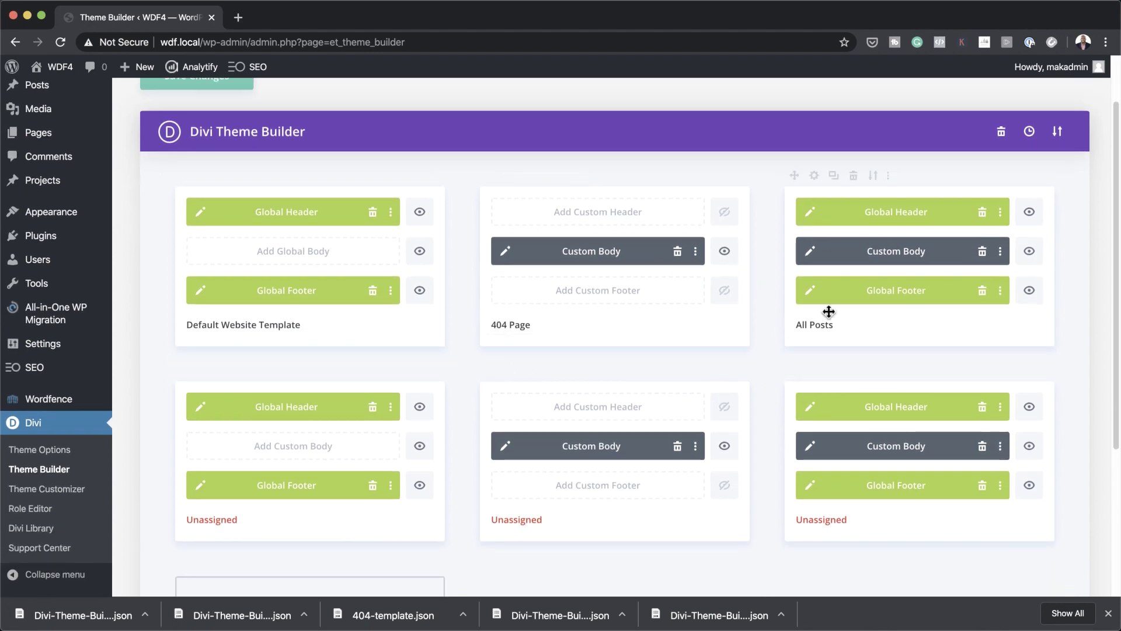
{"action": "mouse_move", "coordinate": [291, 372]}
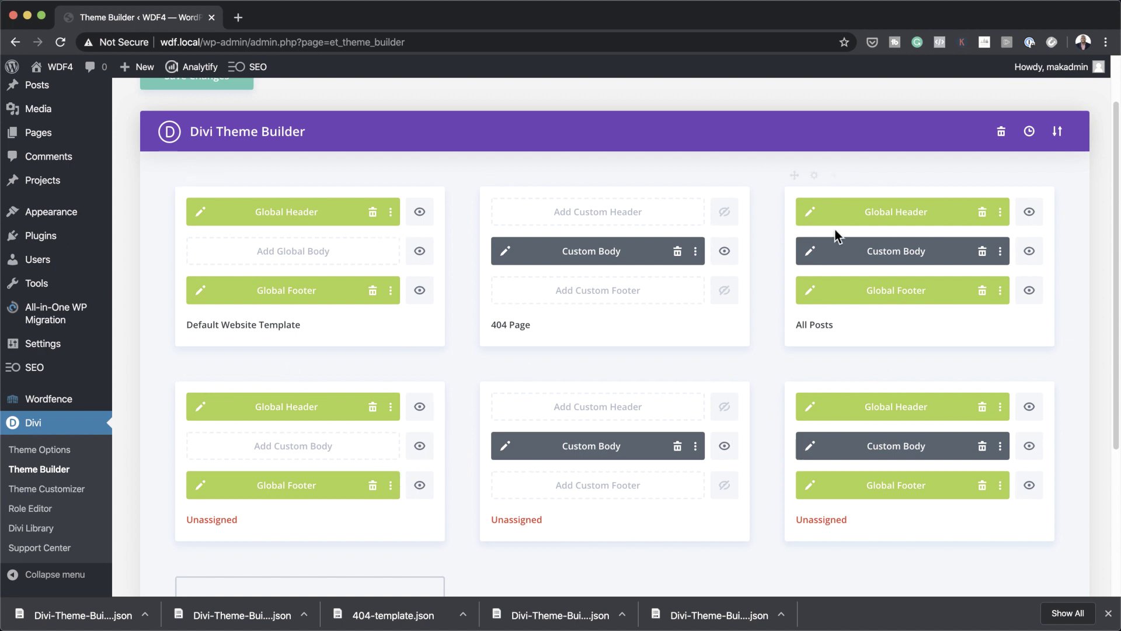
{"action": "mouse_move", "coordinate": [848, 295]}
{"action": "mouse_move", "coordinate": [421, 493]}
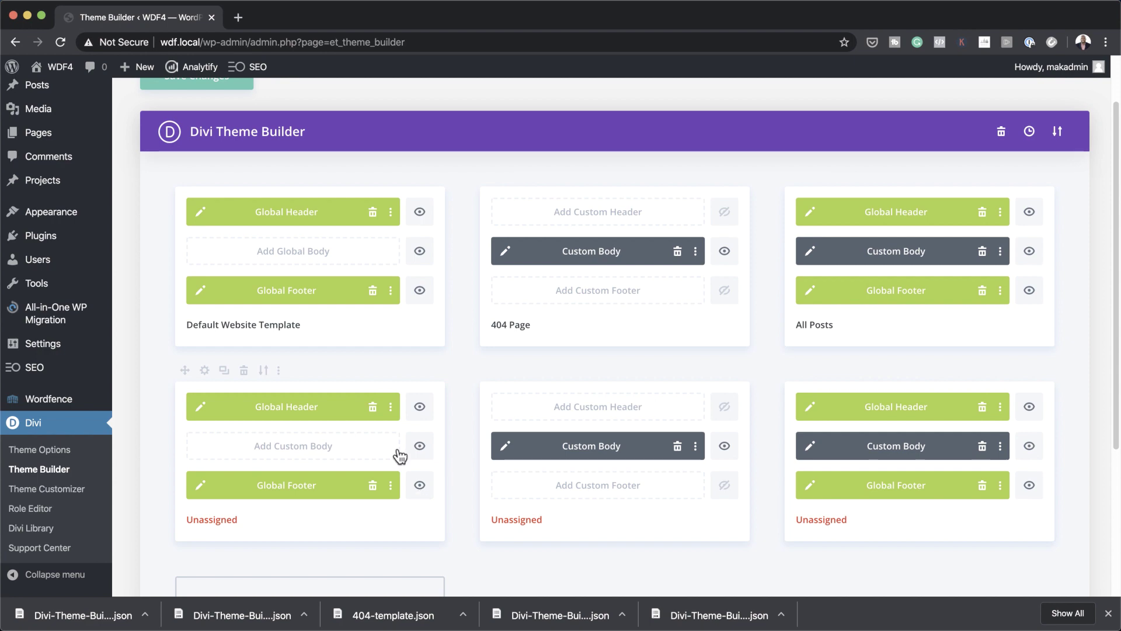
{"action": "mouse_move", "coordinate": [896, 423]}
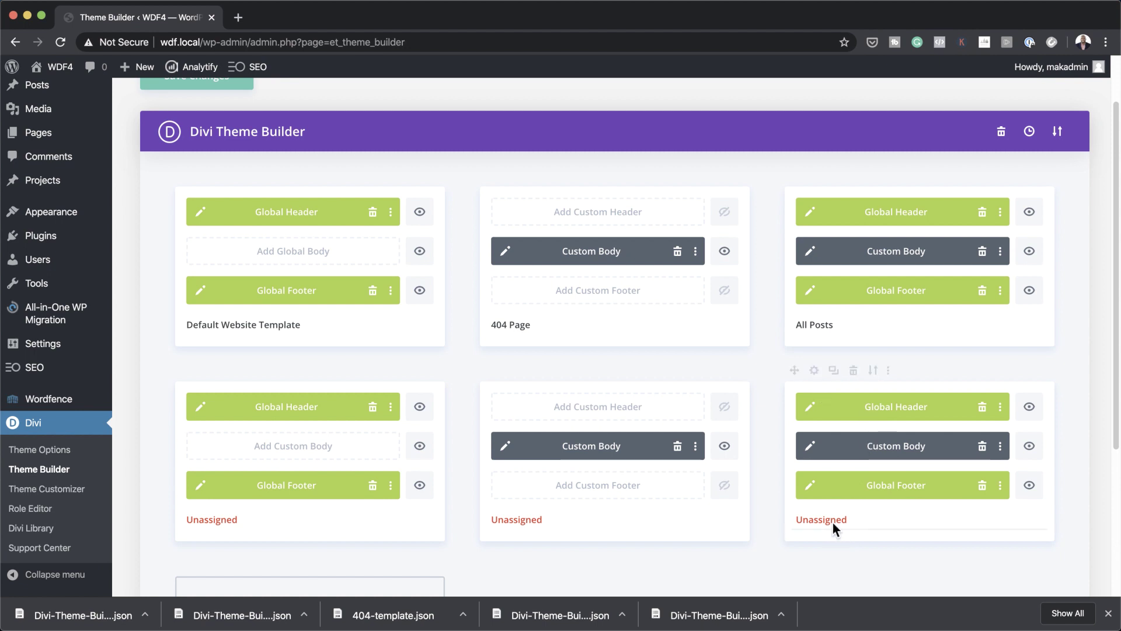
Step: Assign the unassigned template with global header, custom body and global footer to the specific category page Bread and save it
{"action": "scroll", "coordinate": [839, 531], "scroll_direction": "down", "scroll_amount": 2}
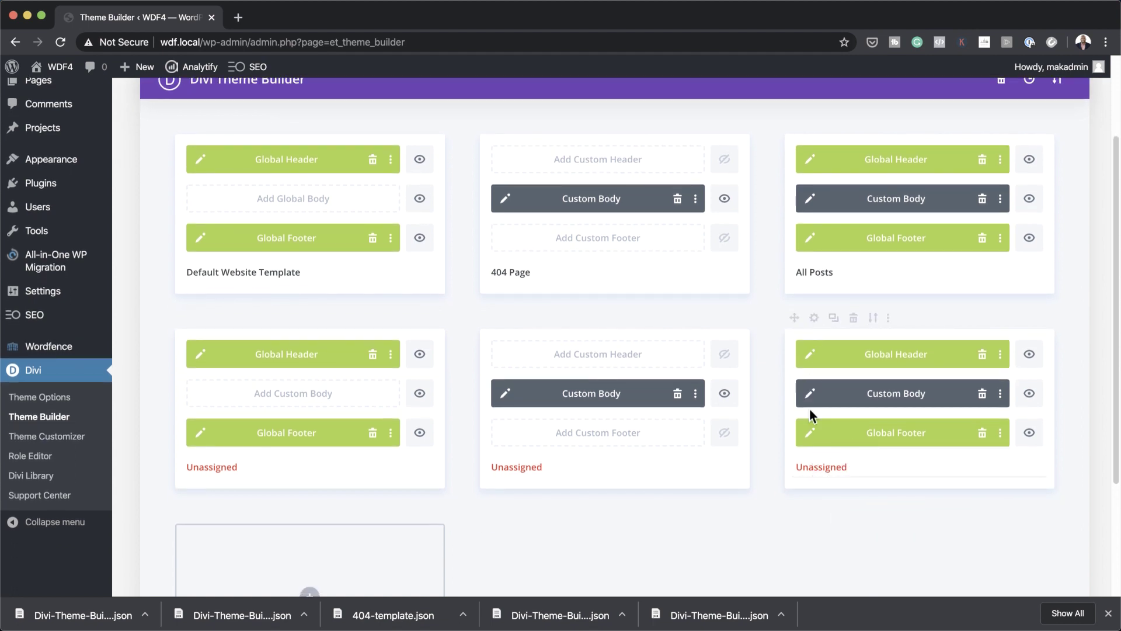
{"action": "left_click", "coordinate": [814, 318]}
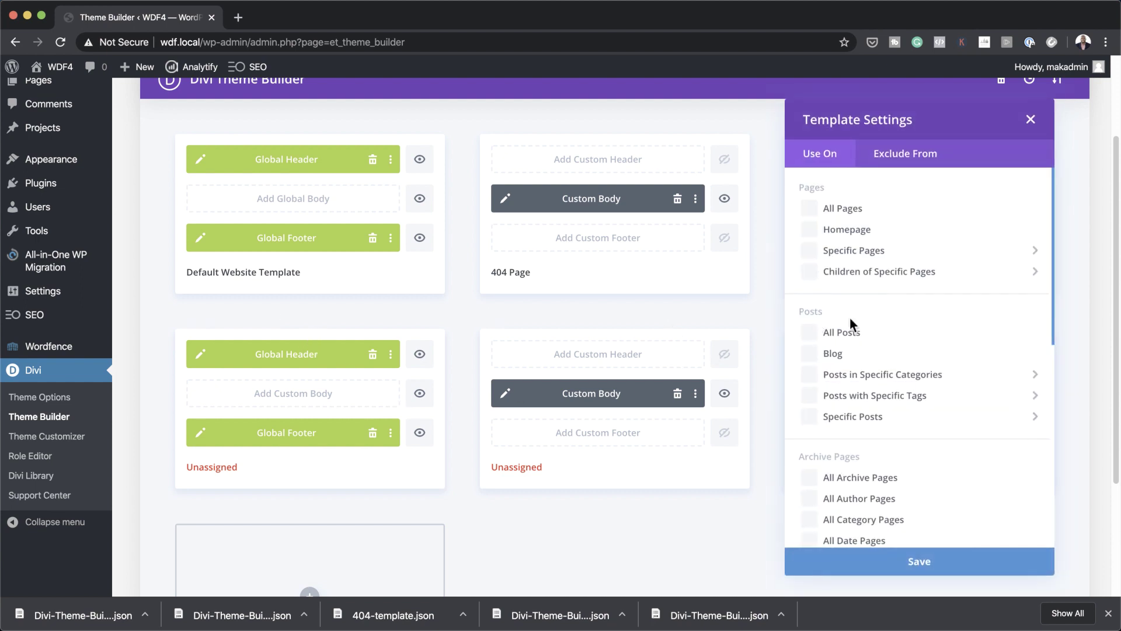
{"action": "scroll", "coordinate": [866, 269], "scroll_direction": "up", "scroll_amount": 1}
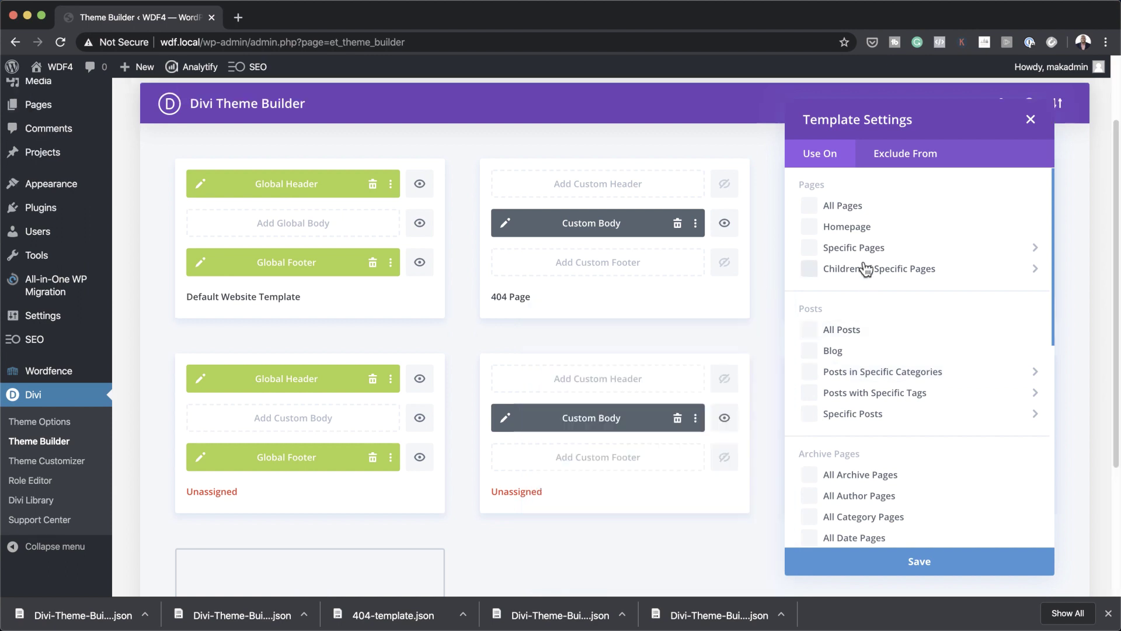
{"action": "scroll", "coordinate": [868, 460], "scroll_direction": "down", "scroll_amount": 2}
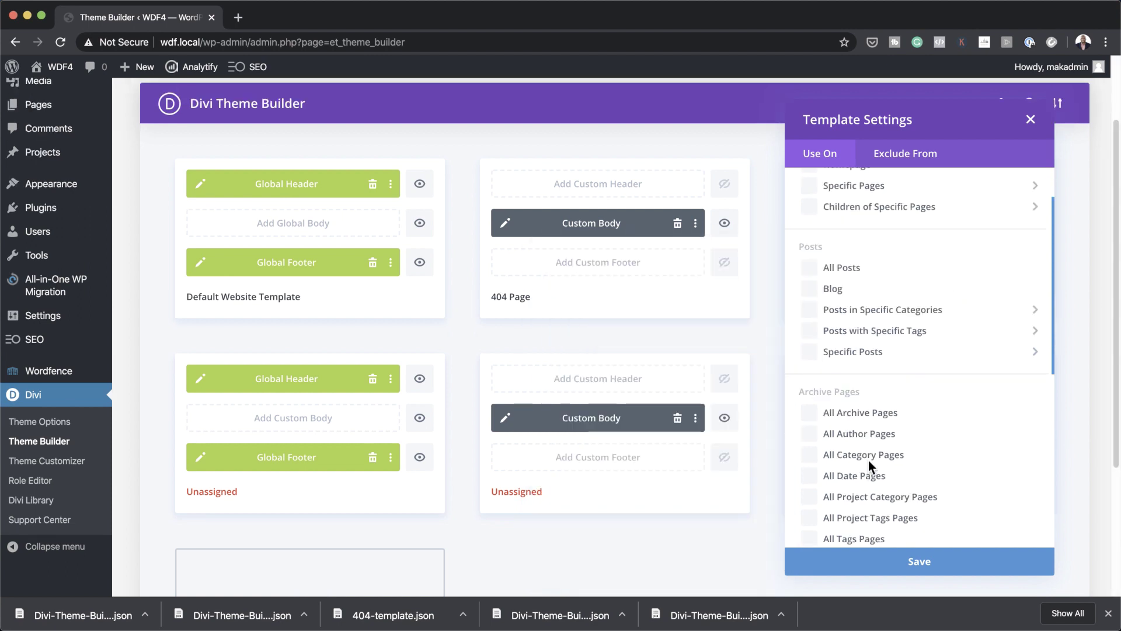
{"action": "scroll", "coordinate": [868, 460], "scroll_direction": "down", "scroll_amount": 4}
{"action": "mouse_move", "coordinate": [826, 484]}
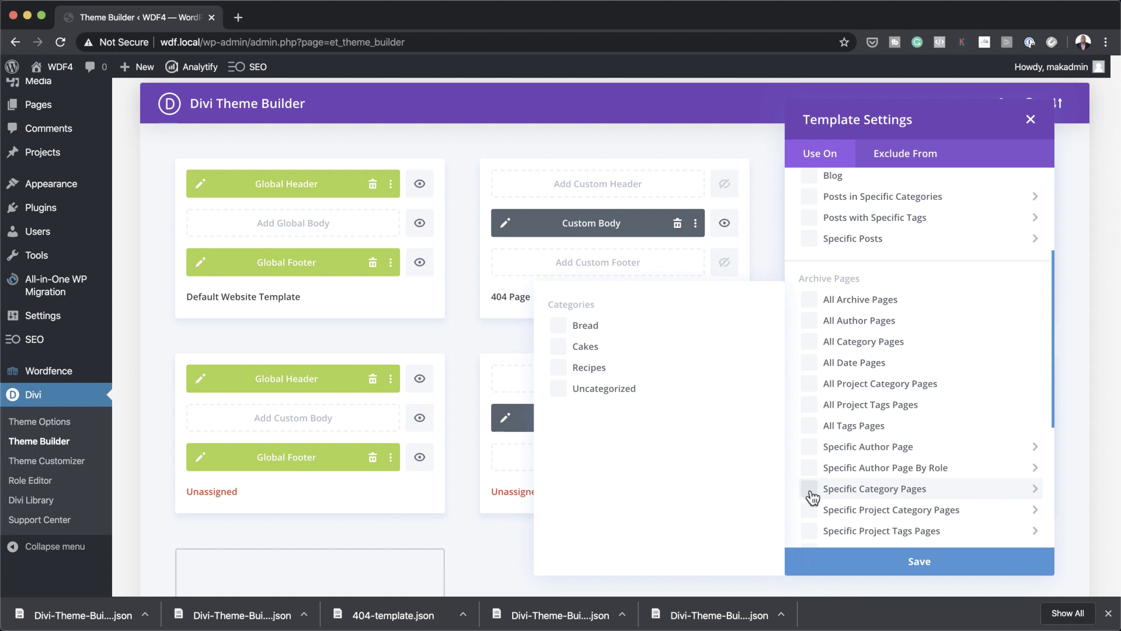
{"action": "left_click", "coordinate": [558, 326]}
{"action": "left_click", "coordinate": [870, 569]}
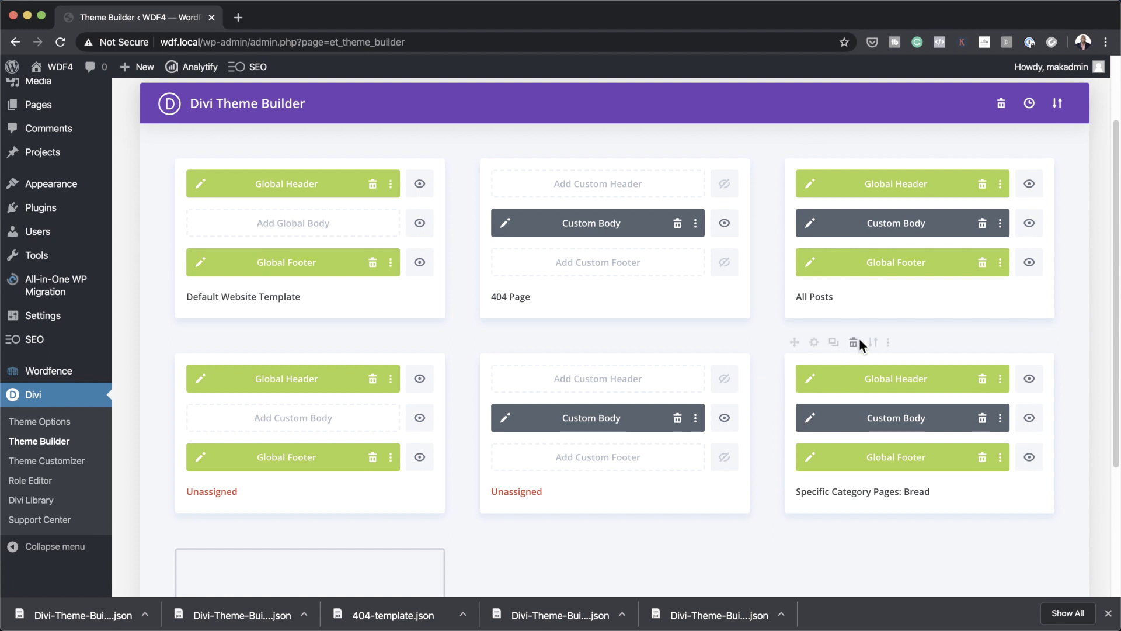
Step: Delete the three imported duplicate templates, including the one assigned to Bread, keeping the original templates
{"action": "left_click", "coordinate": [854, 343]}
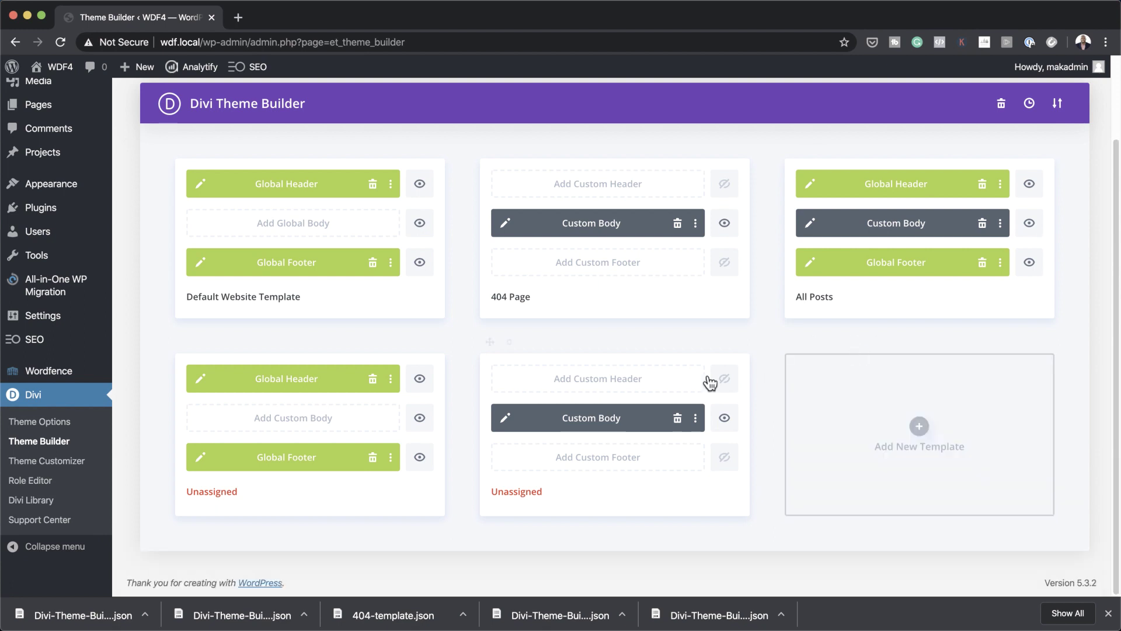
{"action": "left_click", "coordinate": [549, 343]}
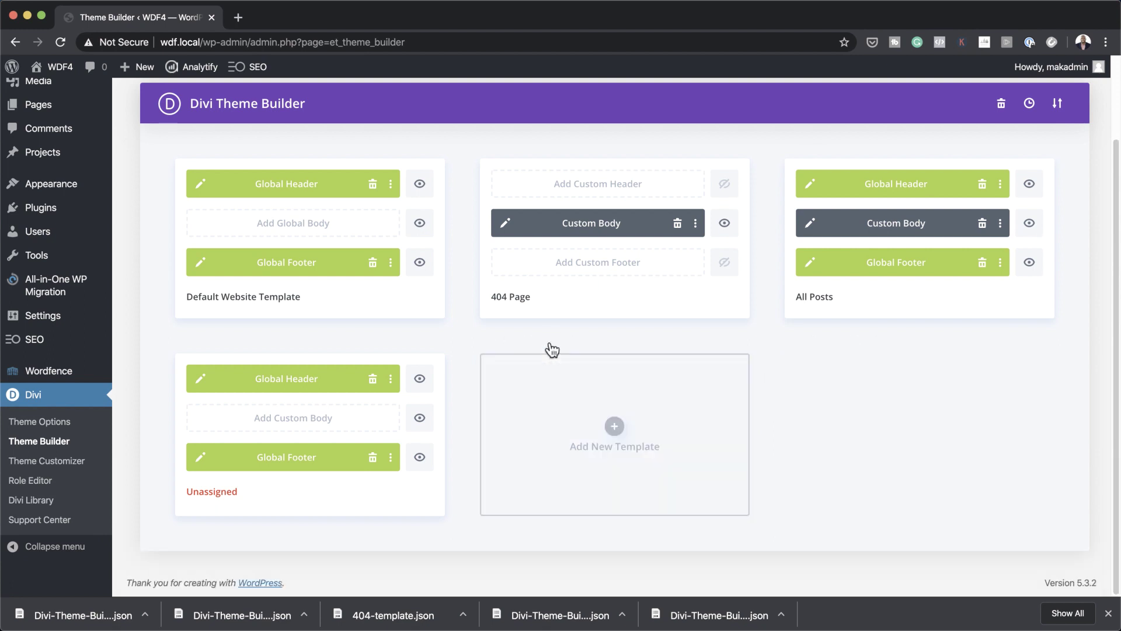
{"action": "left_click", "coordinate": [244, 343]}
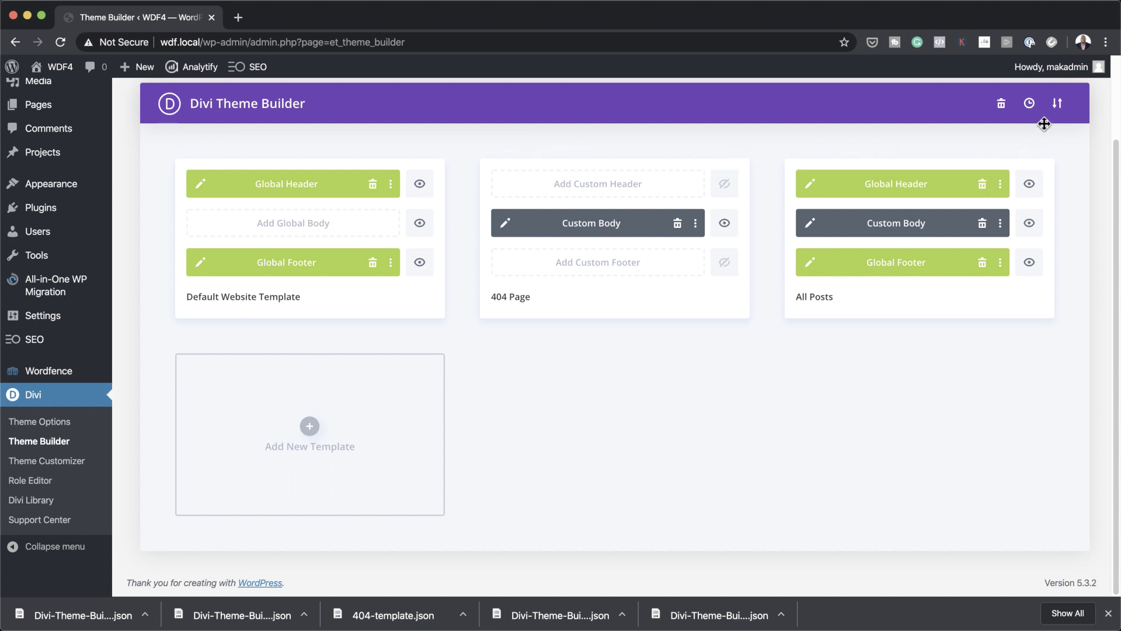
Step: Review the template import options in the Portability dialog, then close it without importing
{"action": "mouse_move", "coordinate": [939, 296]}
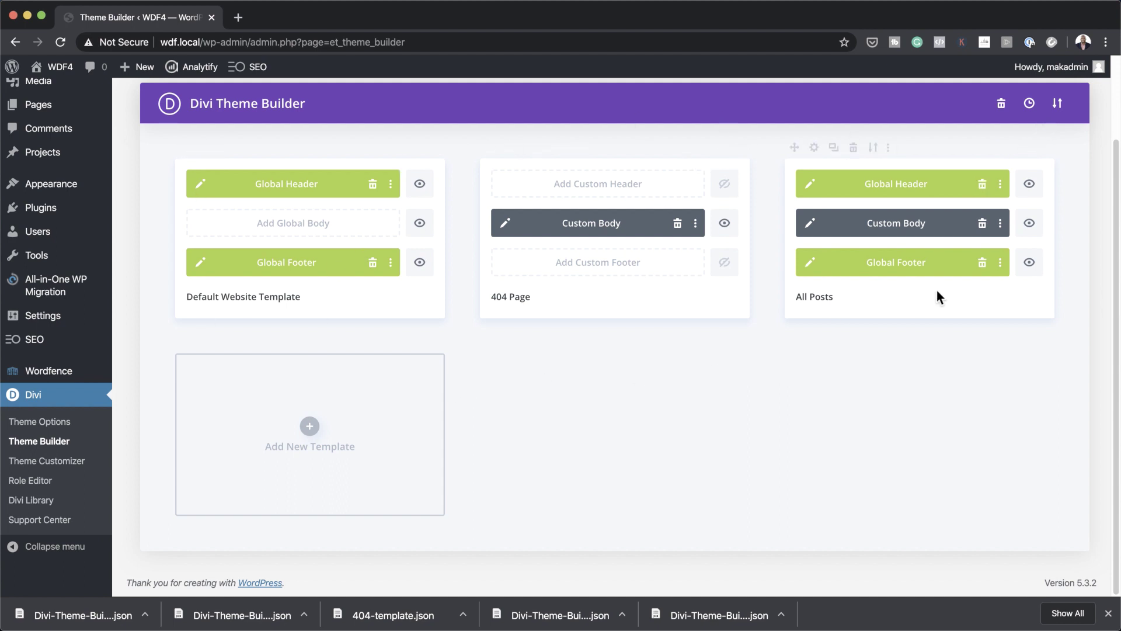
{"action": "left_click", "coordinate": [1059, 105]}
{"action": "left_click", "coordinate": [514, 255]}
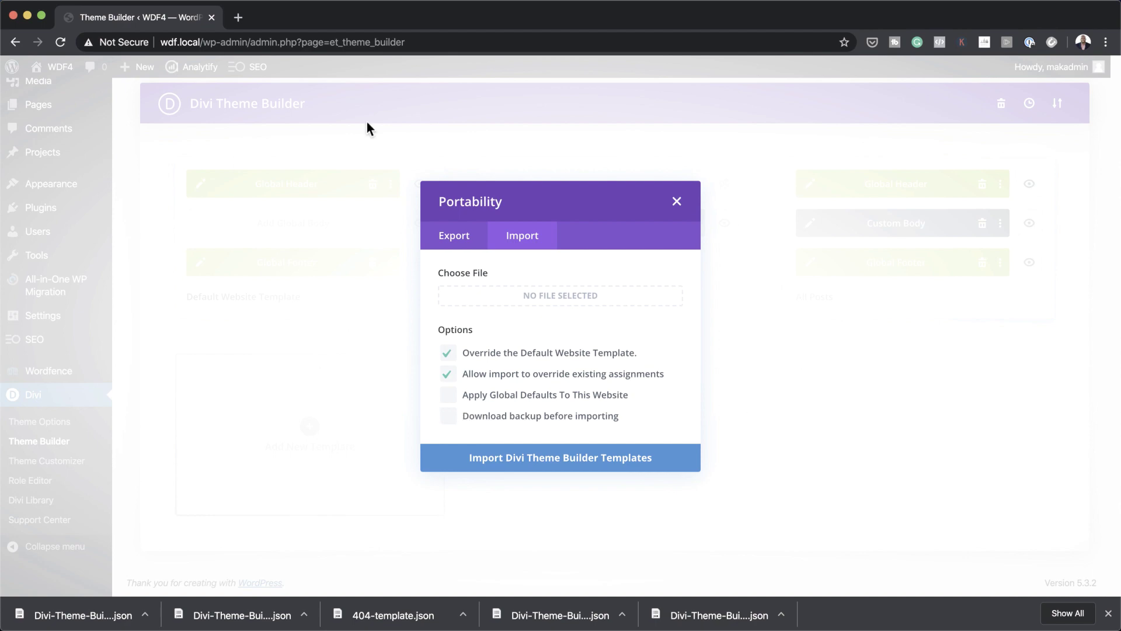
{"action": "left_click", "coordinate": [677, 202]}
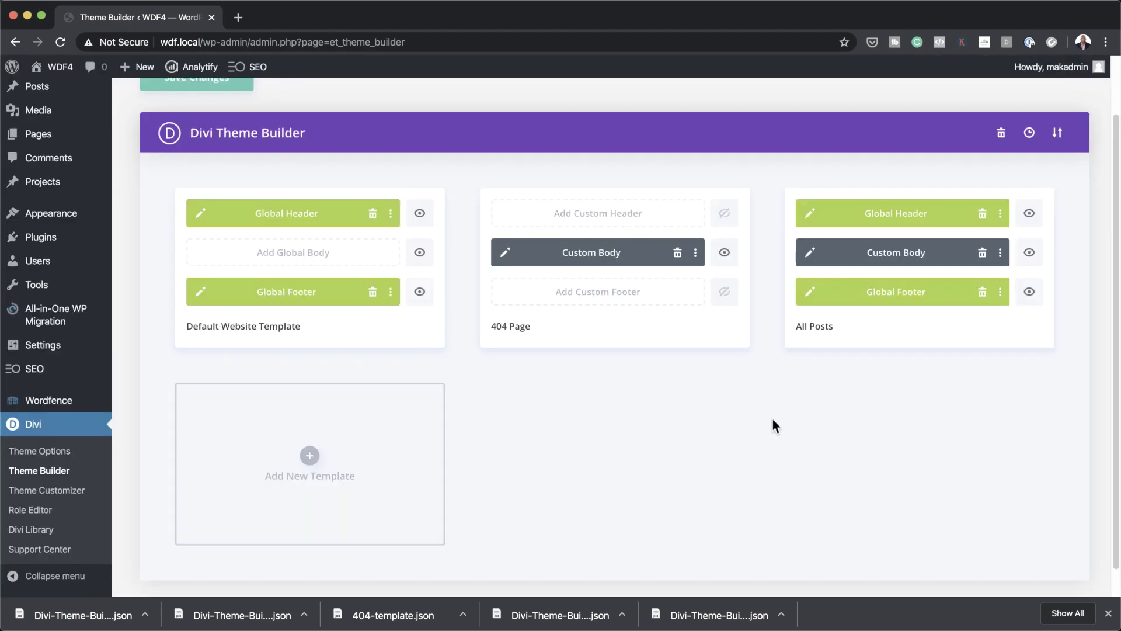